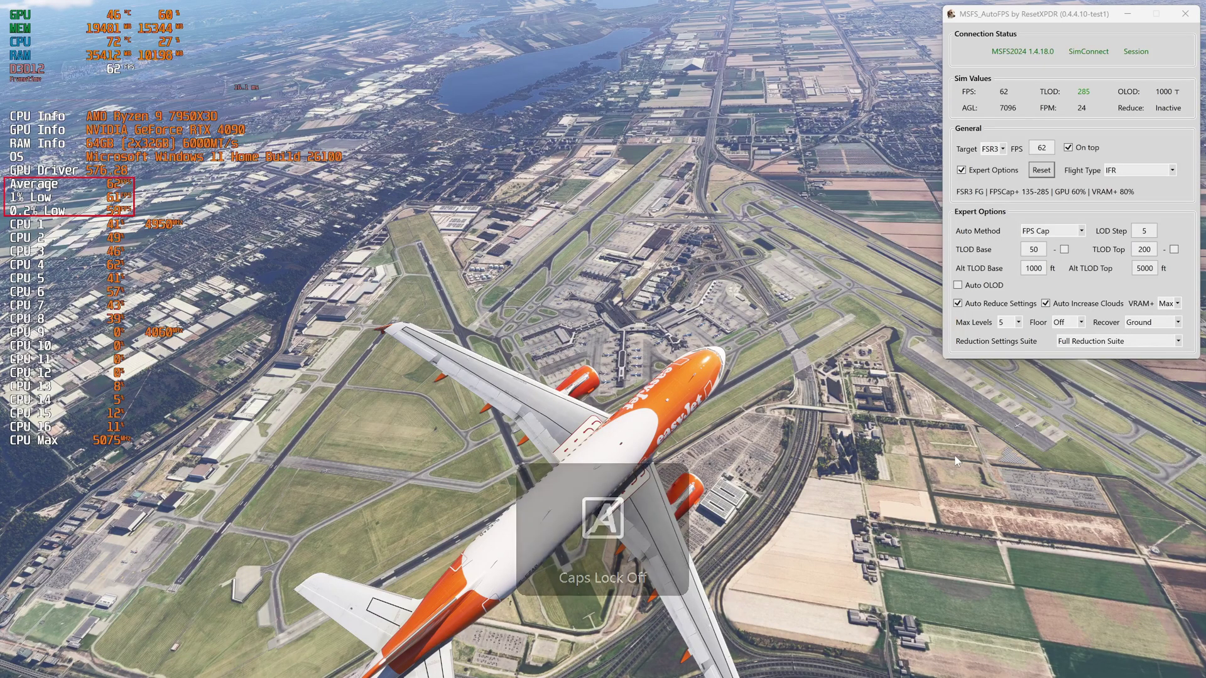
Step: Close the EHAM 7000ft.png screenshot and put File Explorer away to get back to the simulator's main menu
key(Escape)
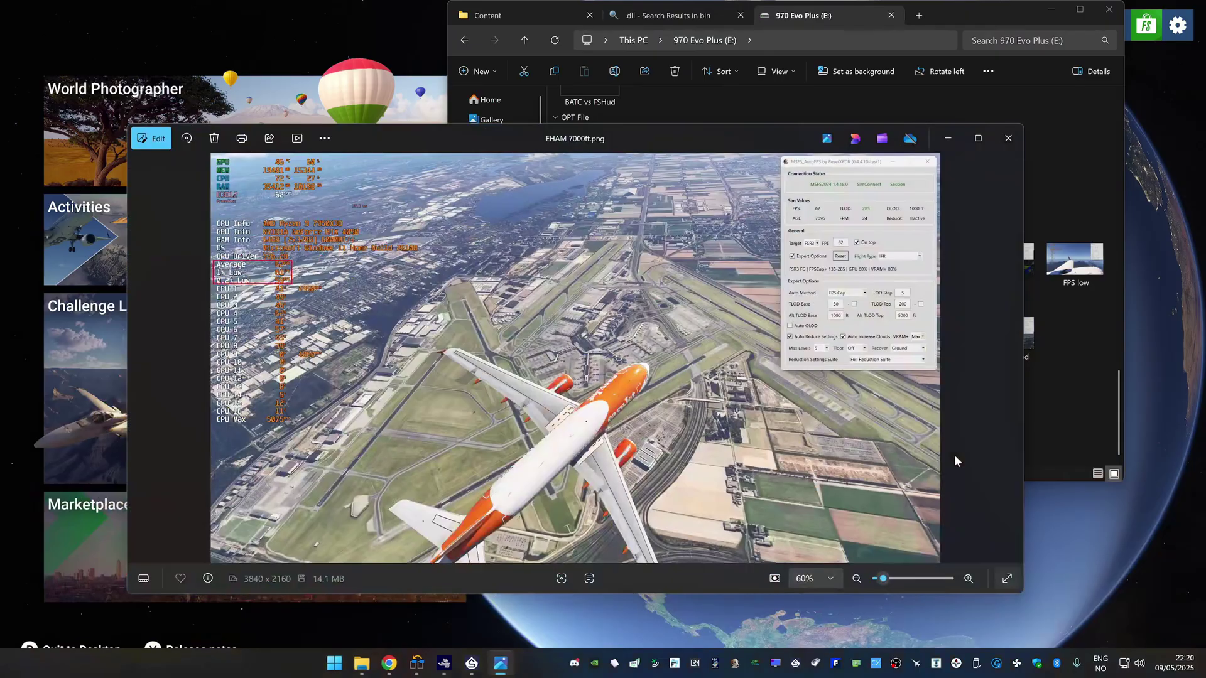
click(1005, 130)
click(1066, 18)
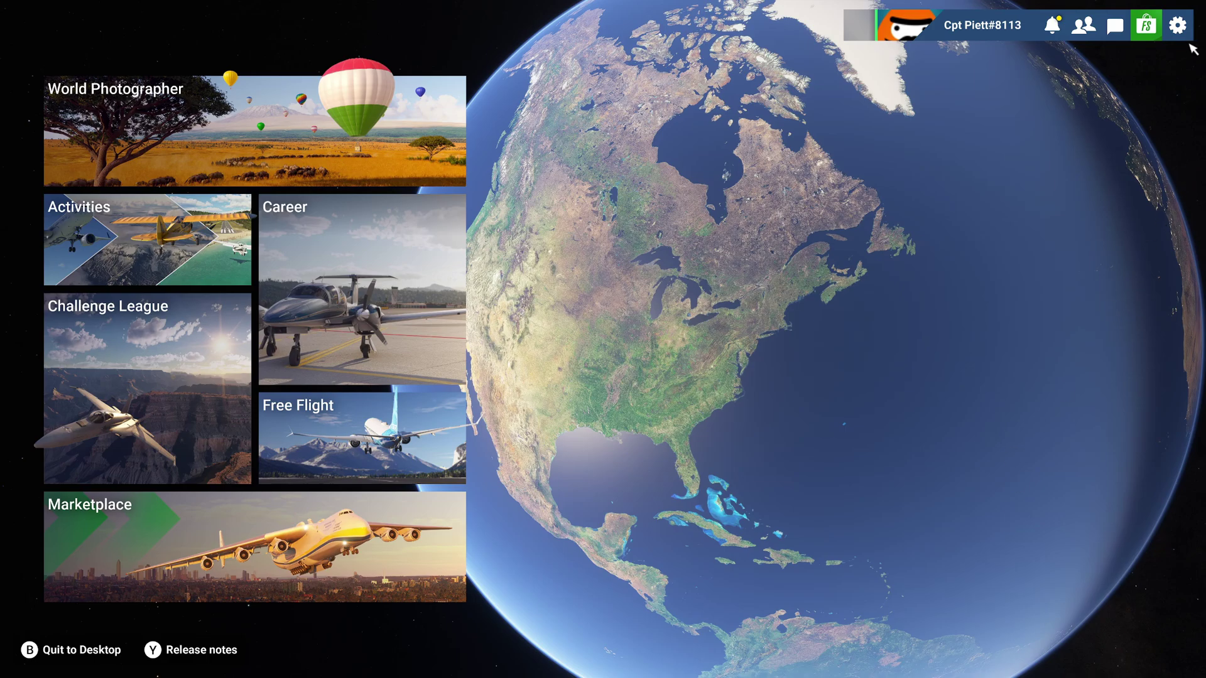
Step: Examine the rolling cache limit and path in the simulator's online settings, cancelling the folder selection and returning to the main menu
click(1178, 25)
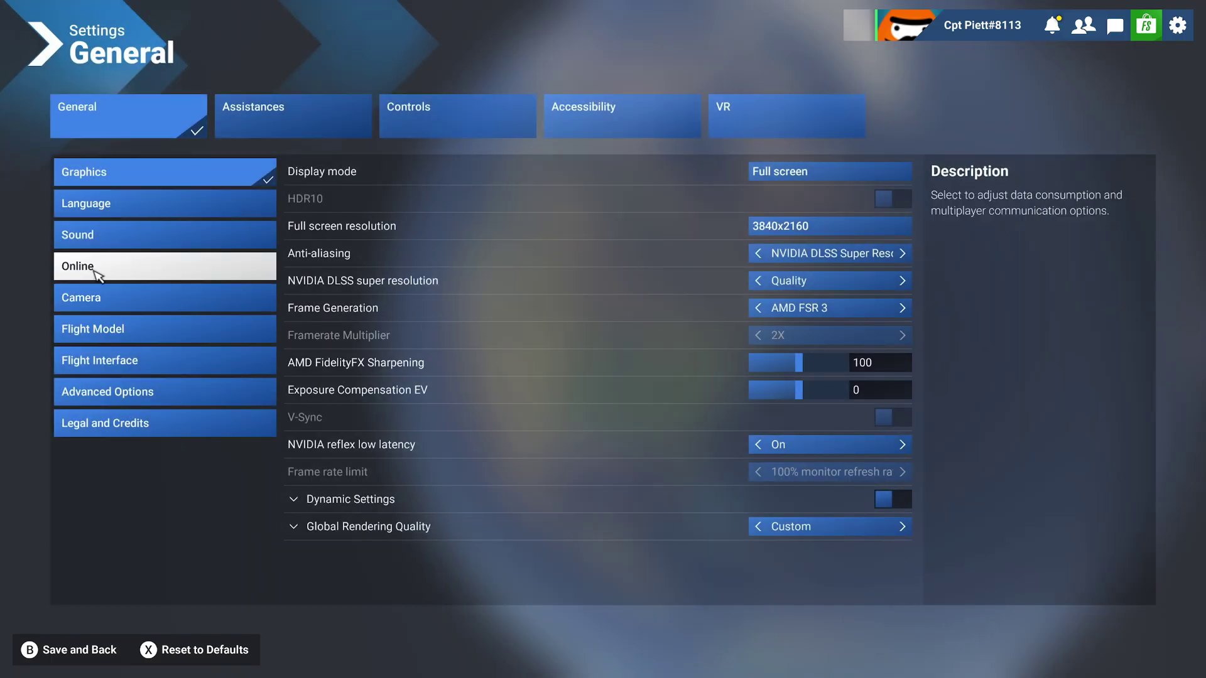
click(150, 267)
scroll(500, 444, down, 5)
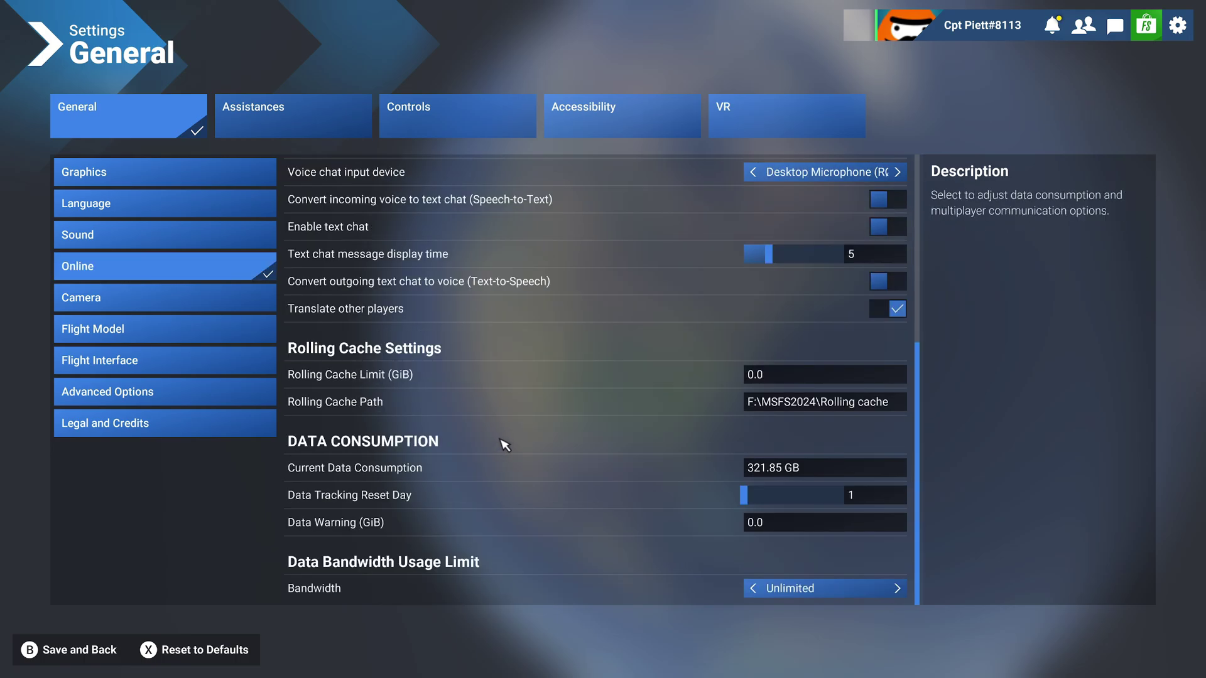
click(842, 415)
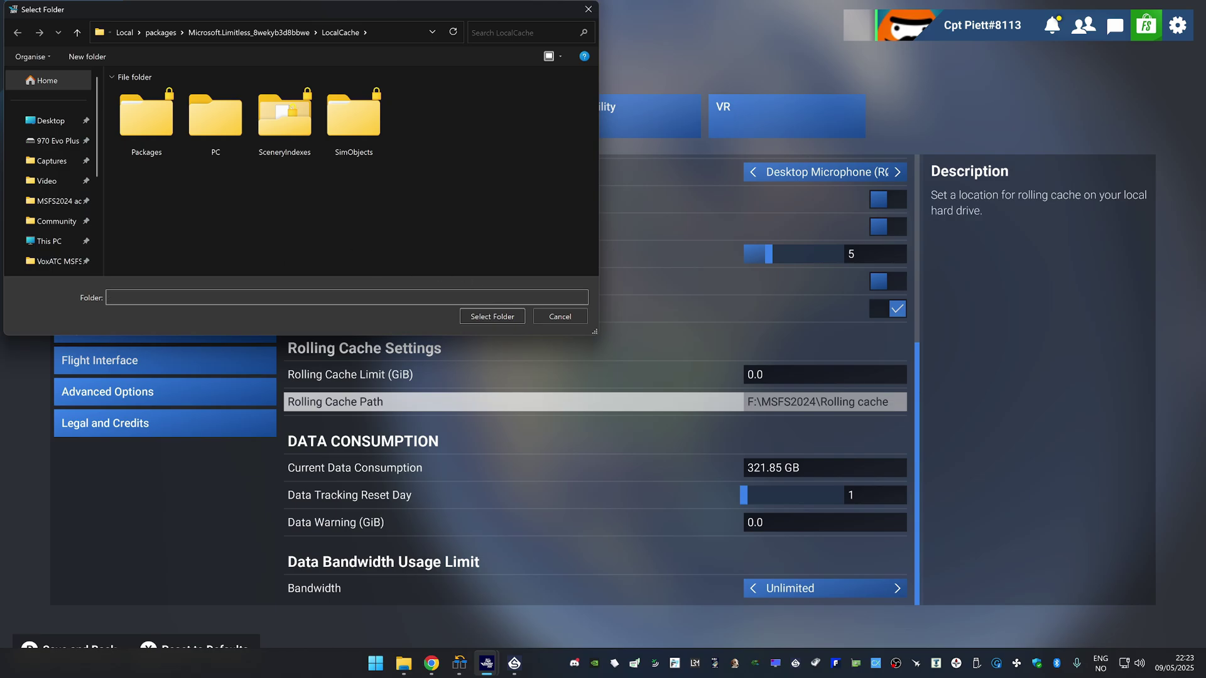
click(549, 317)
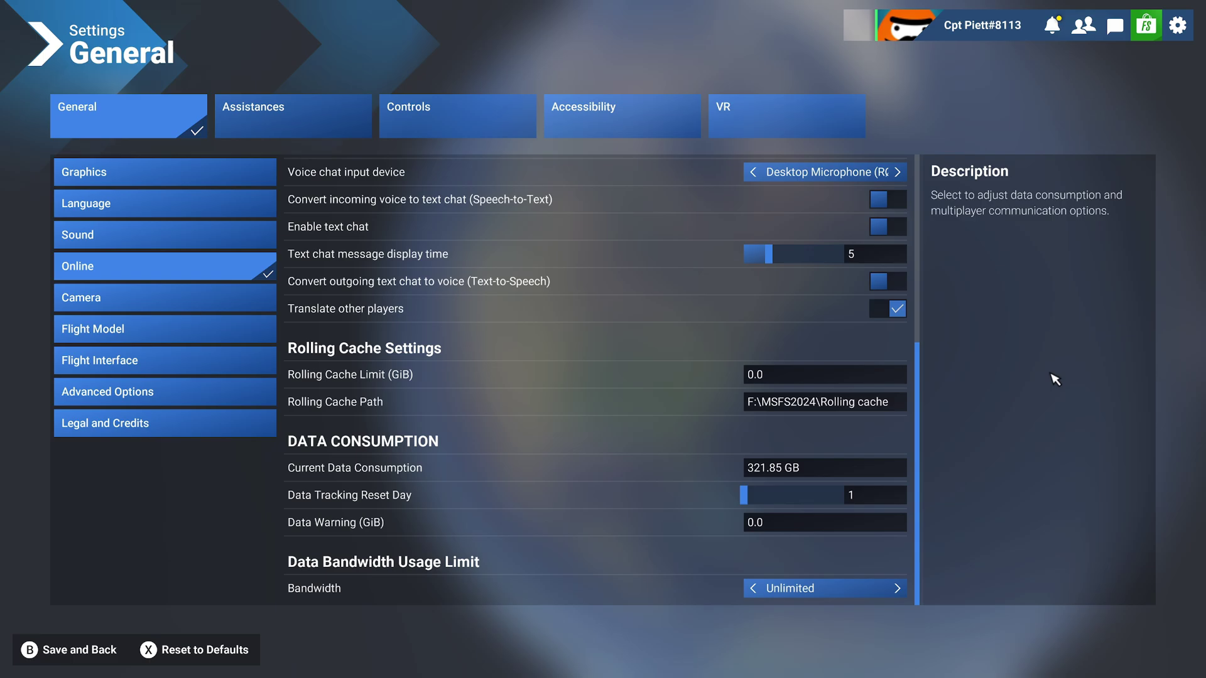
key(super)
key(super)
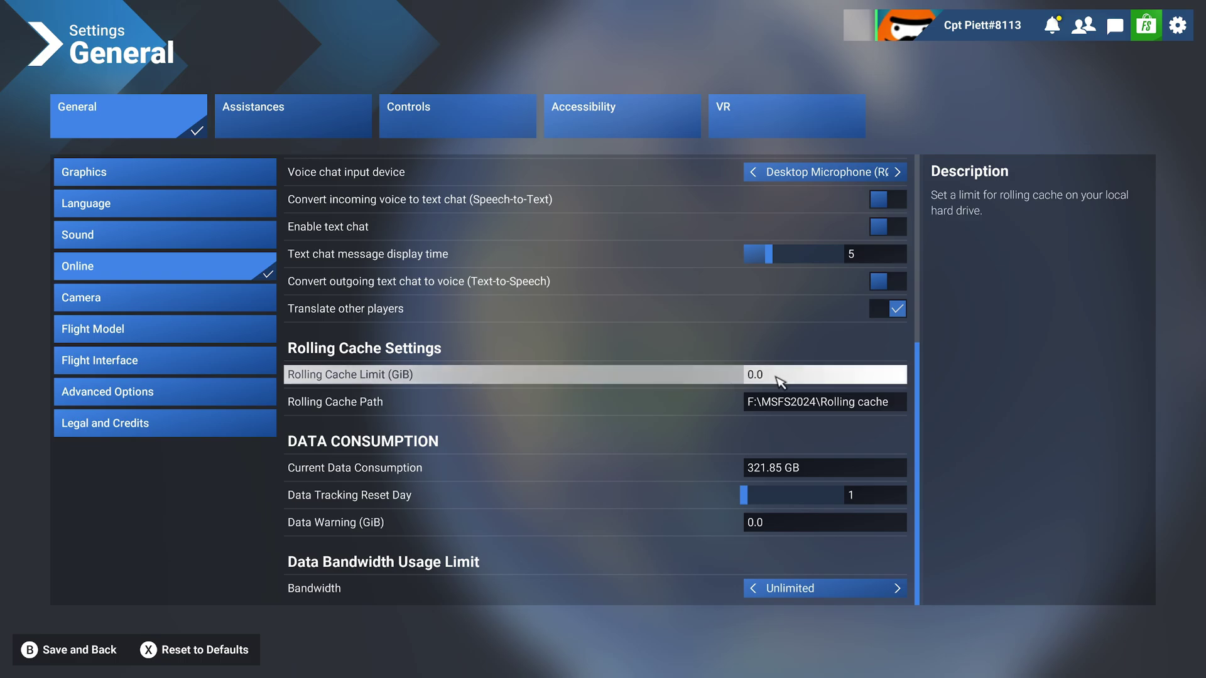
key(Escape)
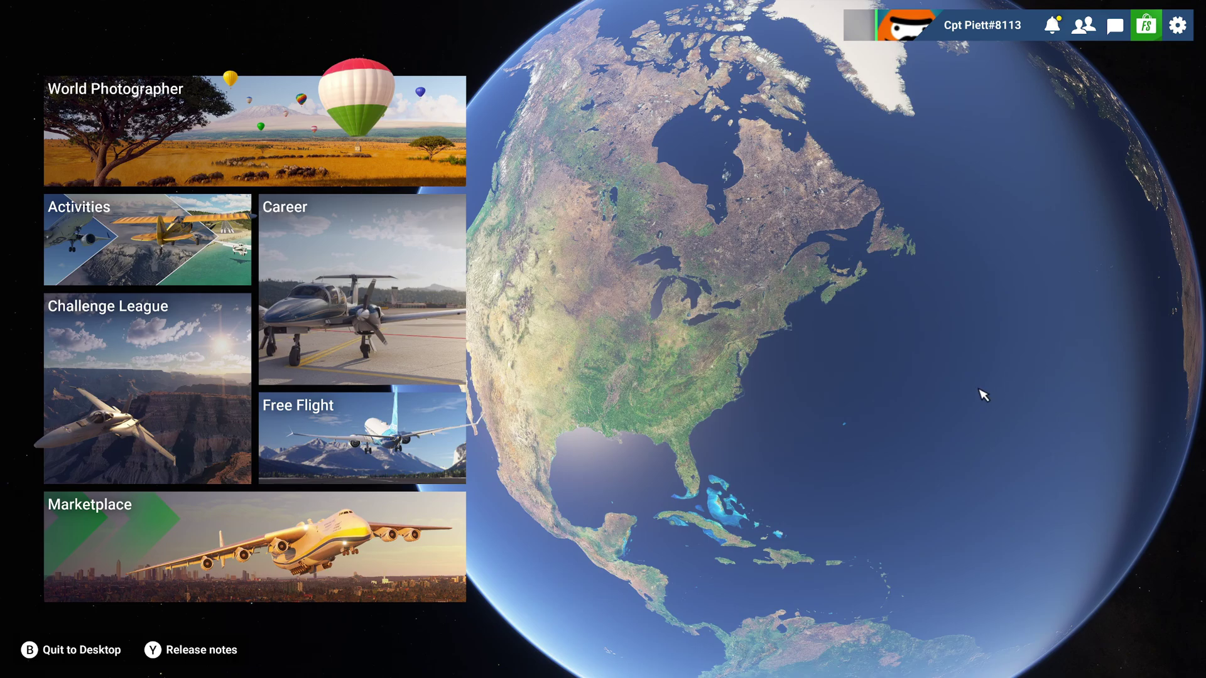
Step: Switch to NVIDIA Profile Inspector, examine the rBAR - Enable setting in the global driver profile's Common section, and close the program
key(super+d)
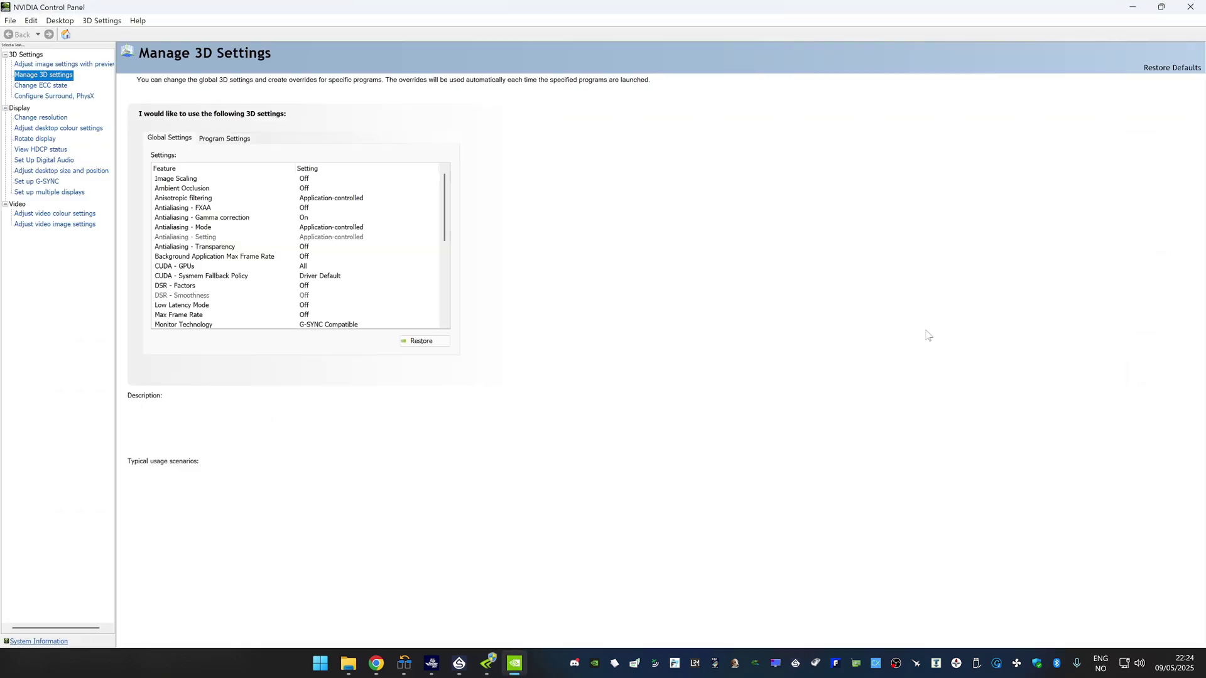
click(1132, 6)
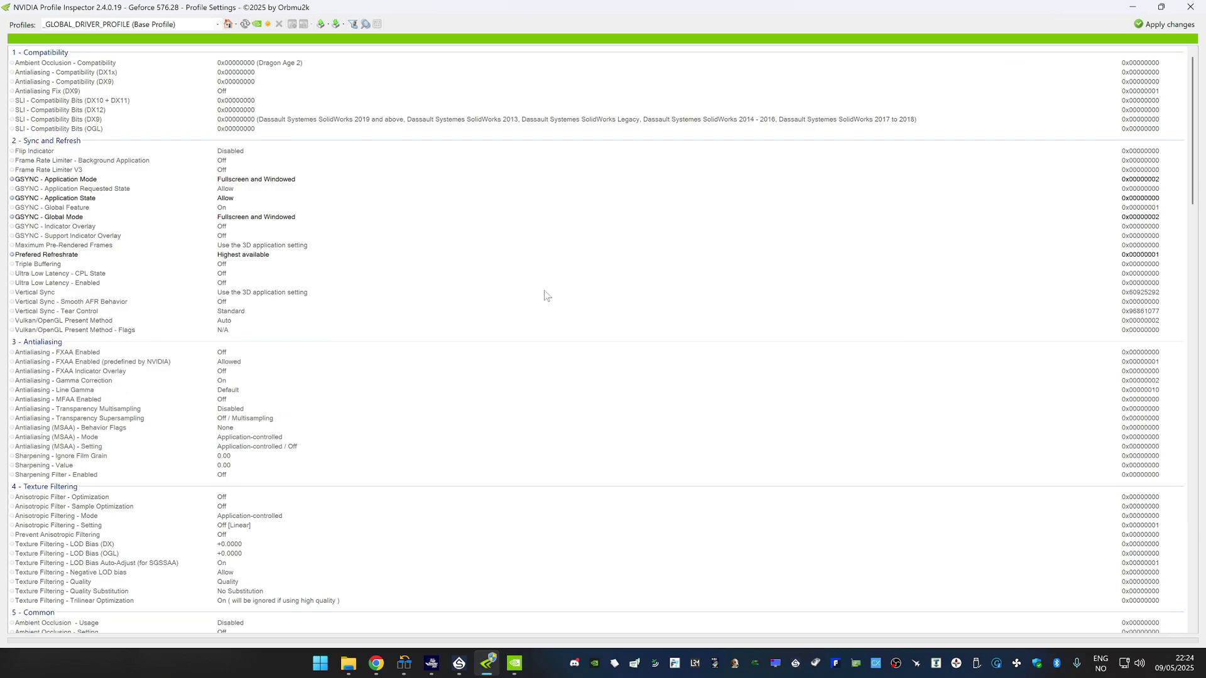
scroll(546, 295, down, 13)
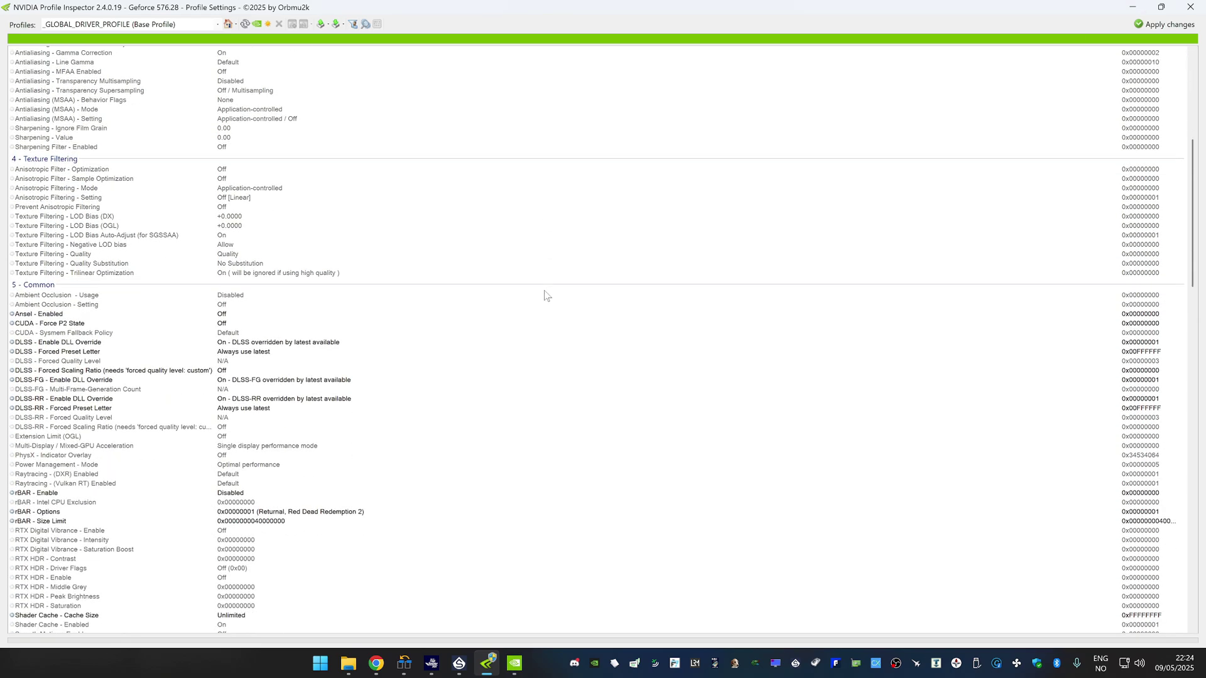
scroll(545, 295, down, 2)
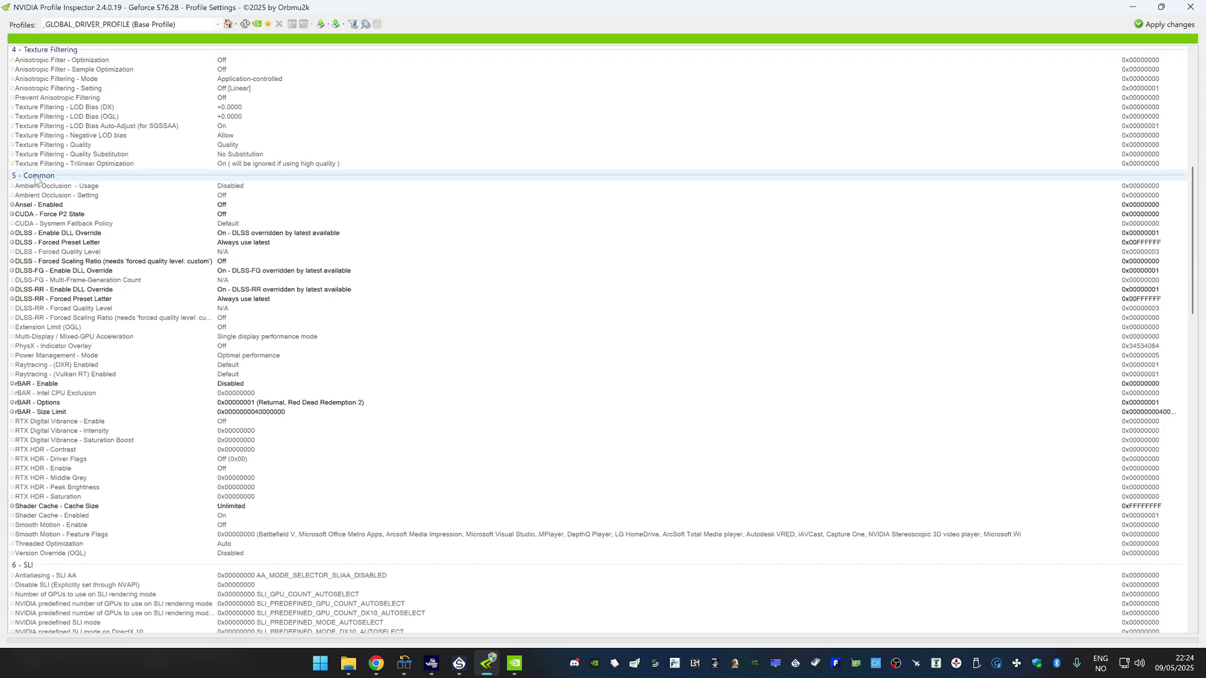
click(36, 385)
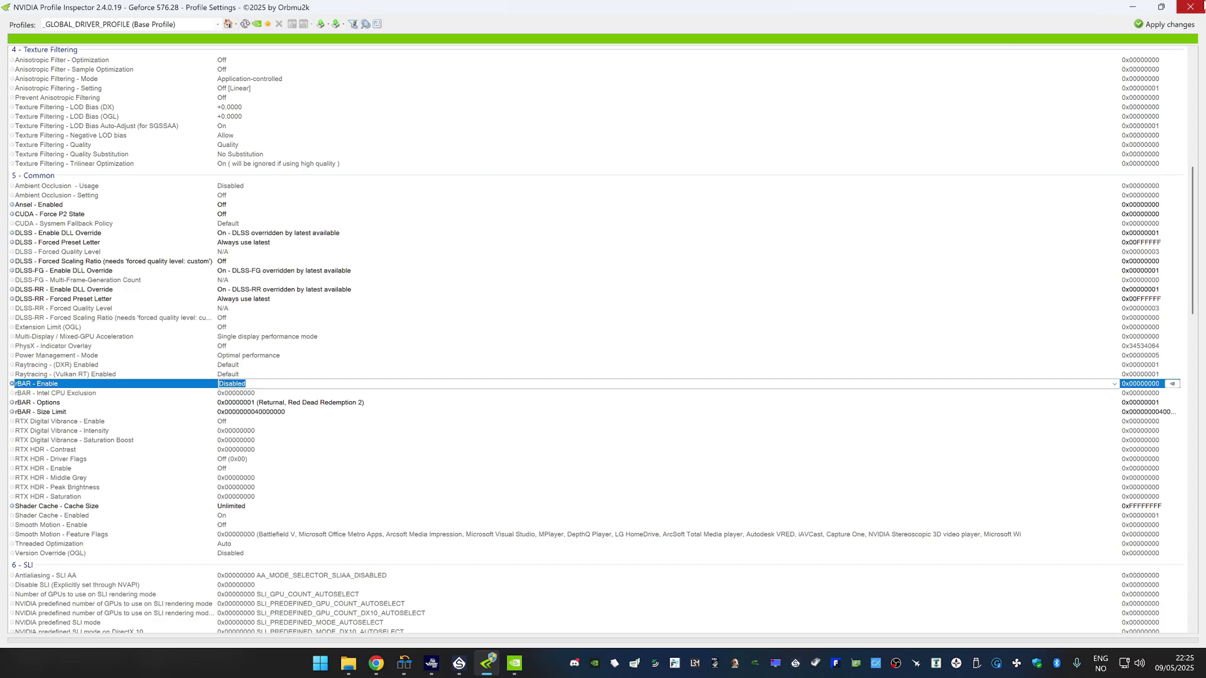
click(1197, 5)
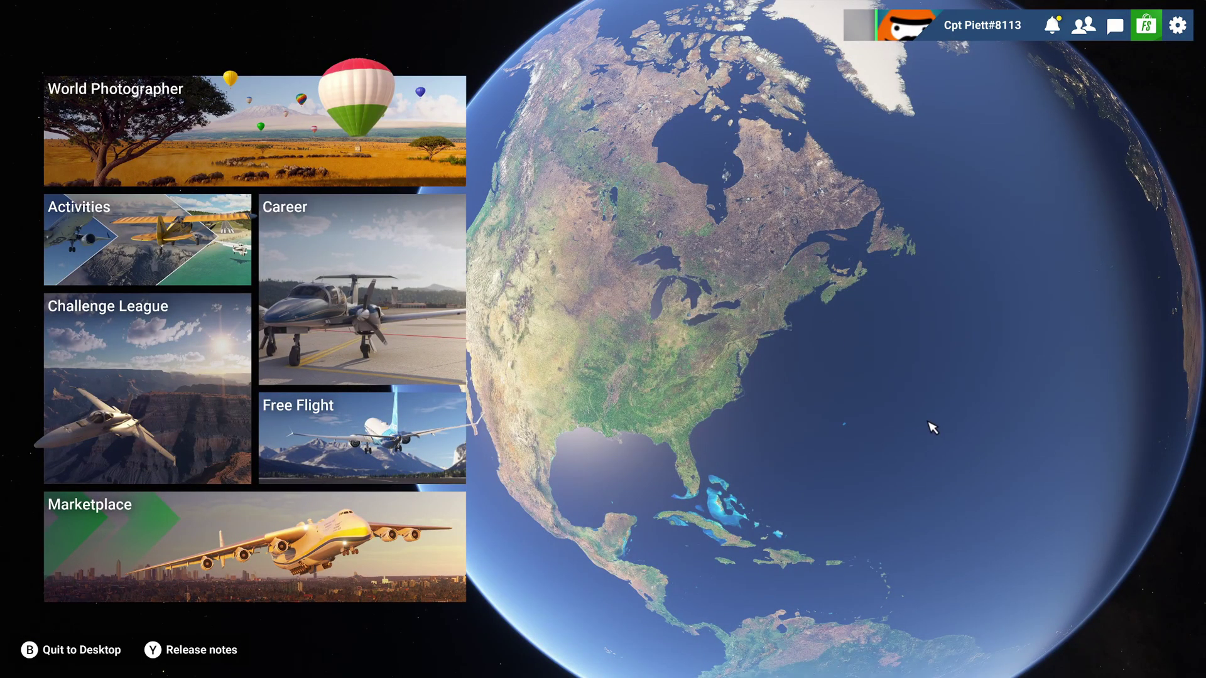
Step: Search Windows for the display settings and examine the Graphics page there
key(super)
text(idpsl)
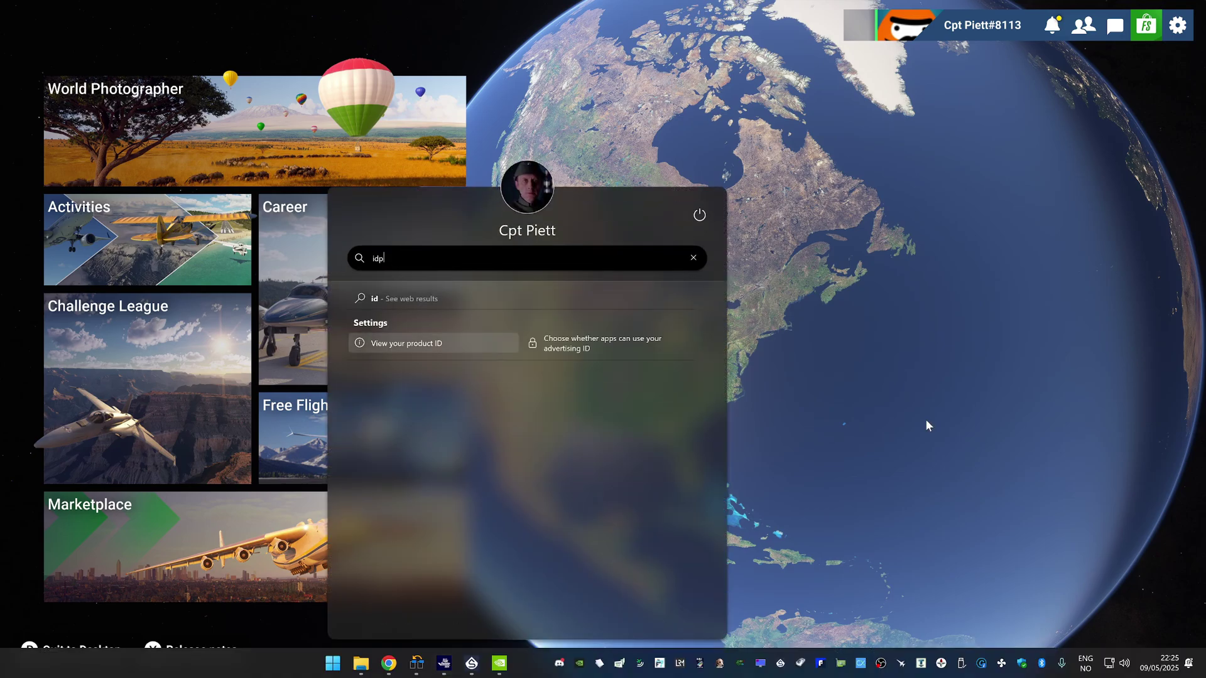
key(BackSpace)
key(BackSpace)
key(BackSpace)
key(BackSpace)
key(BackSpace)
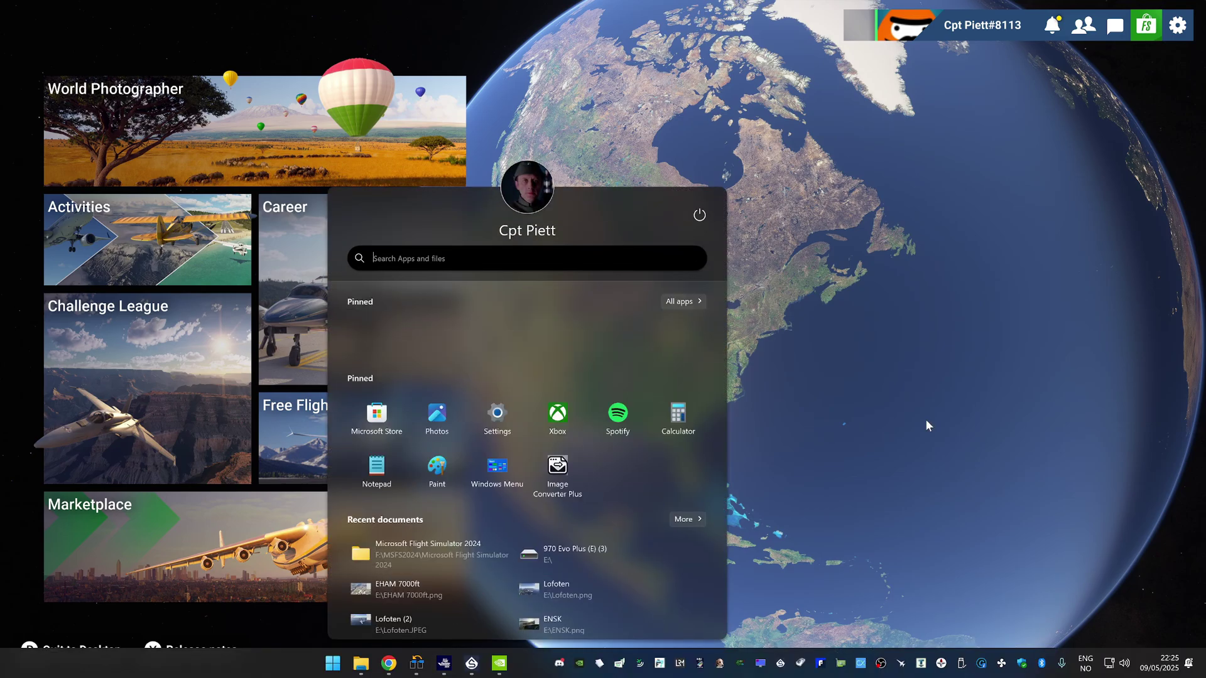
text(displ)
key(Return)
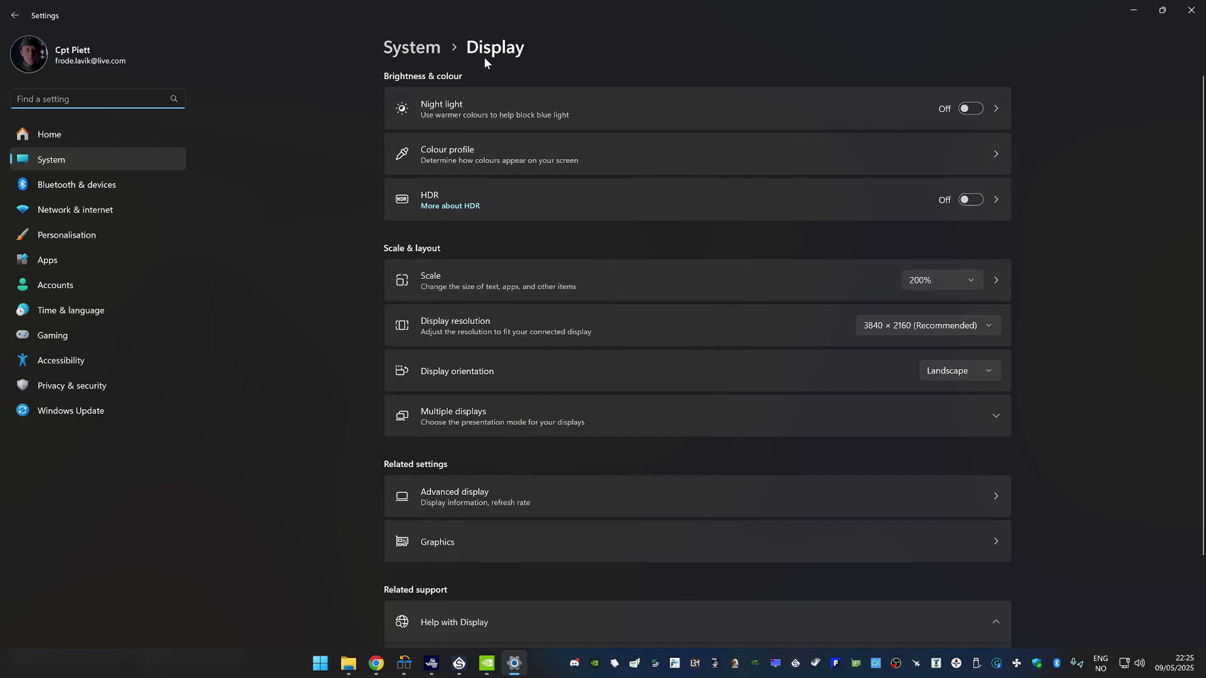
click(633, 540)
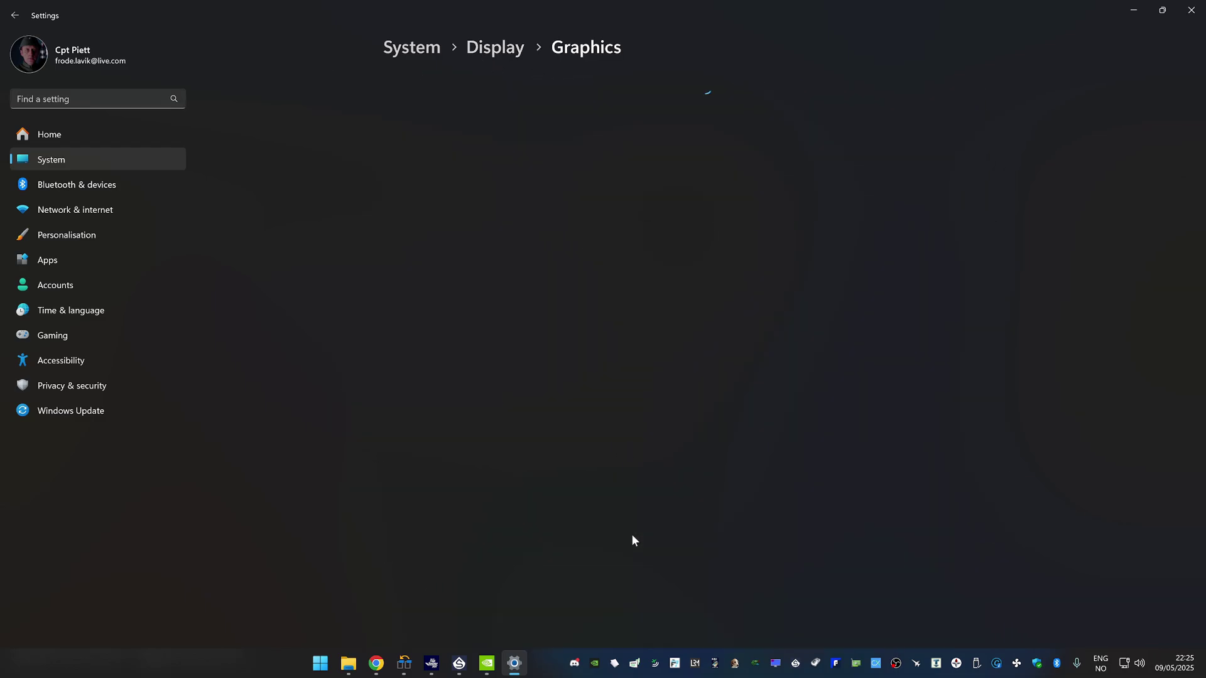
click(864, 251)
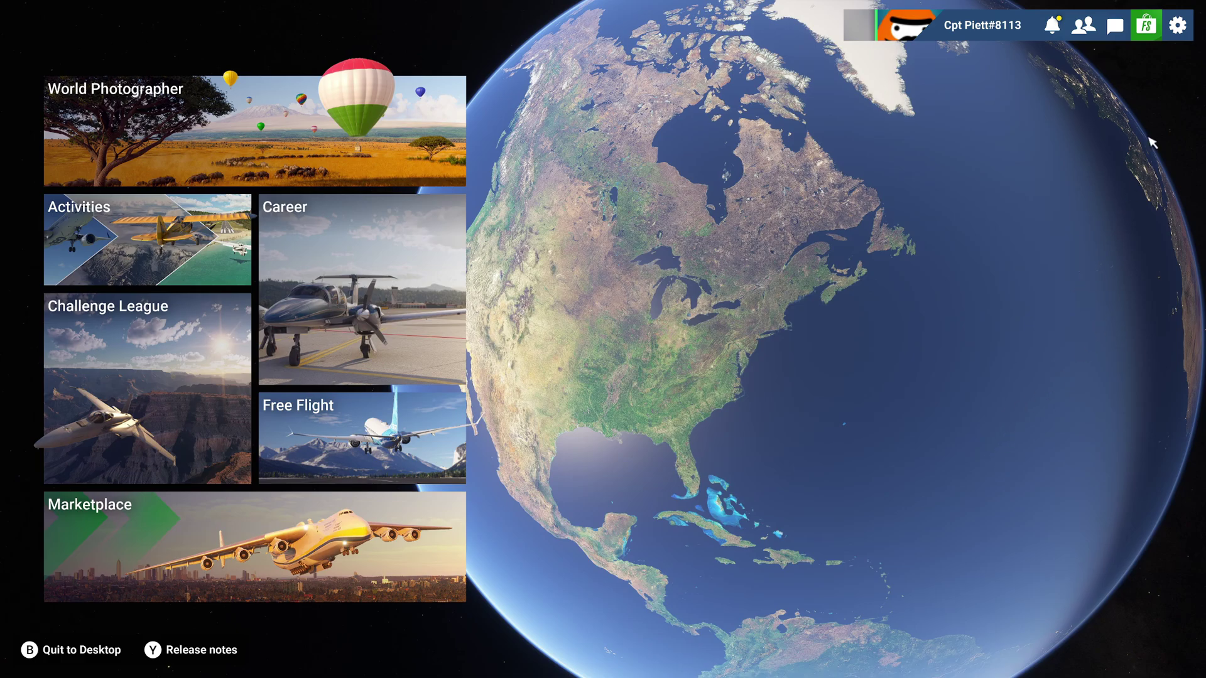
Step: Examine the simulator's general graphics settings, including anti-aliasing and frame generation, and return to the main menu
click(1178, 27)
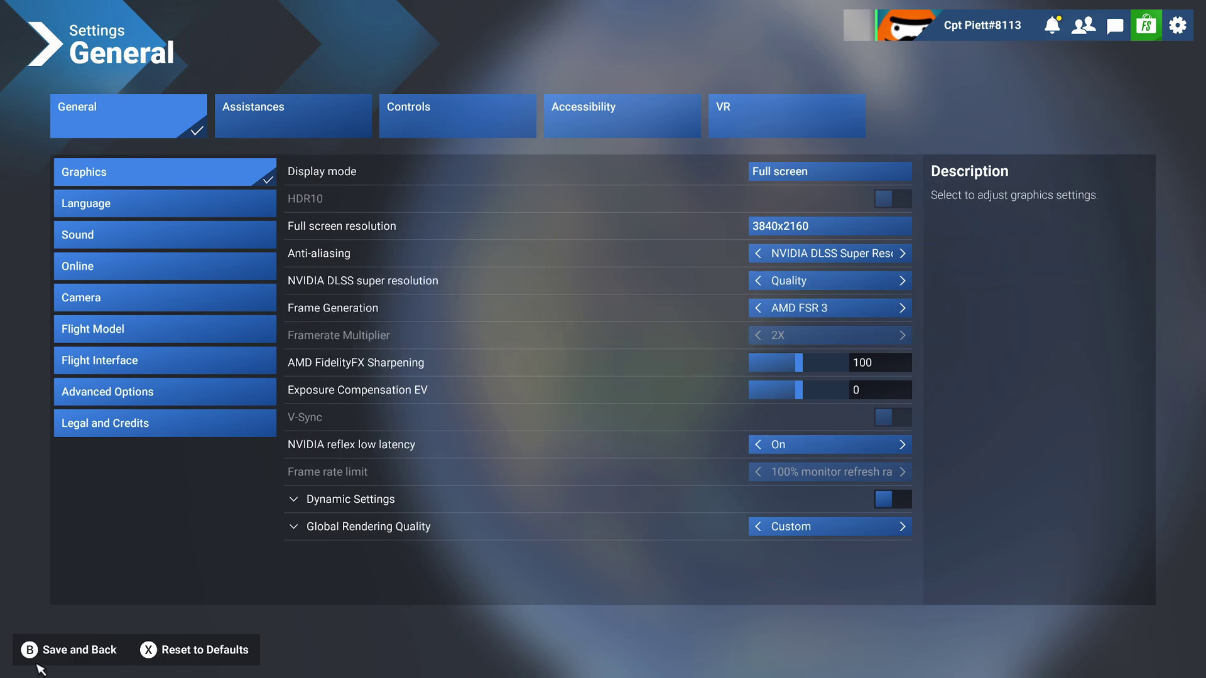
click(72, 650)
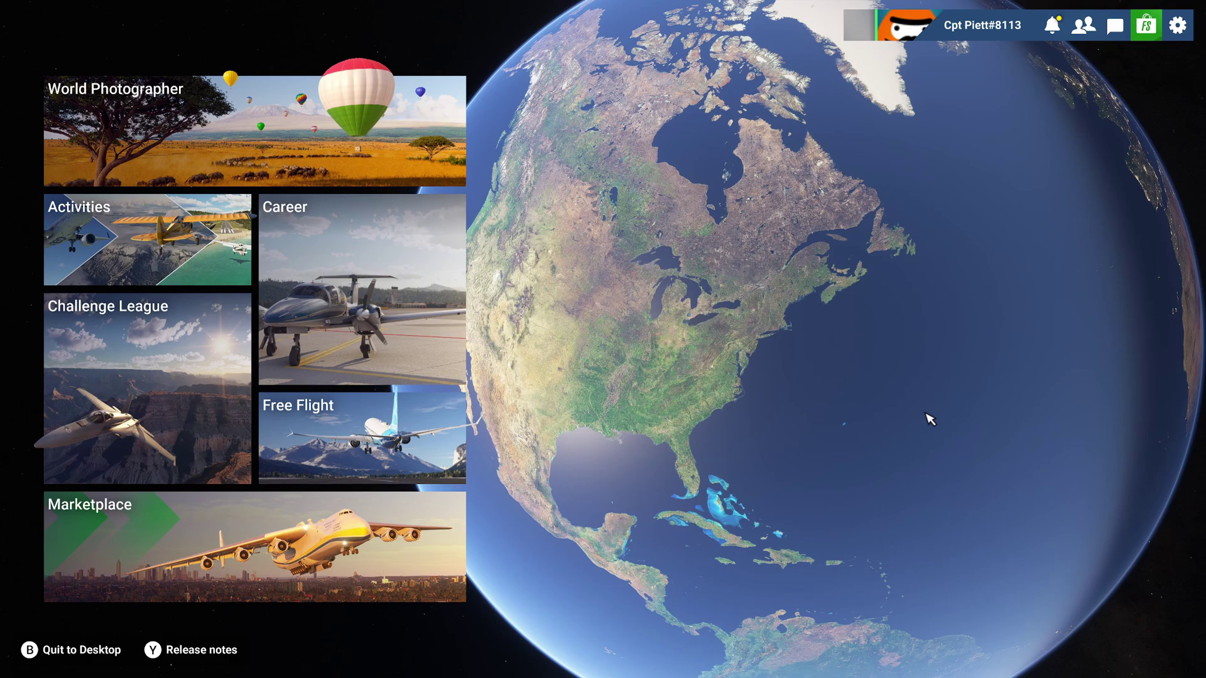
Step: Switch to Chrome and bring up the beginning of the AMD FidelityFX Super Resolution 3 page on GPUOpen
key(super)
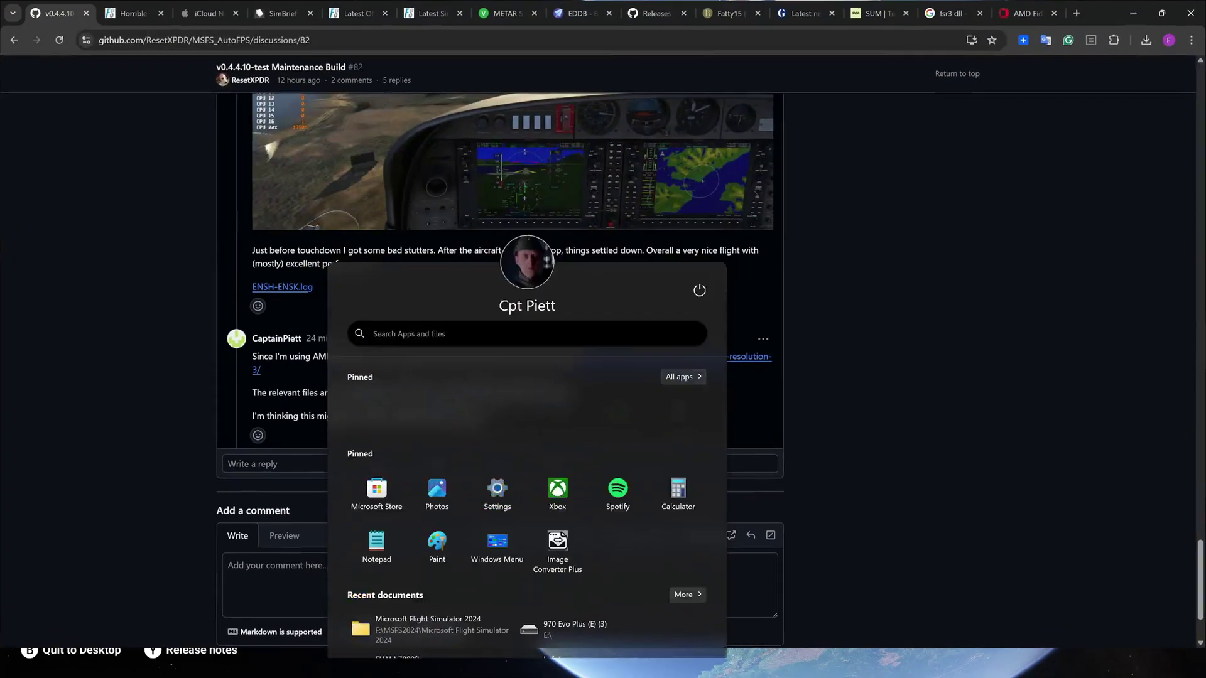
click(1060, 132)
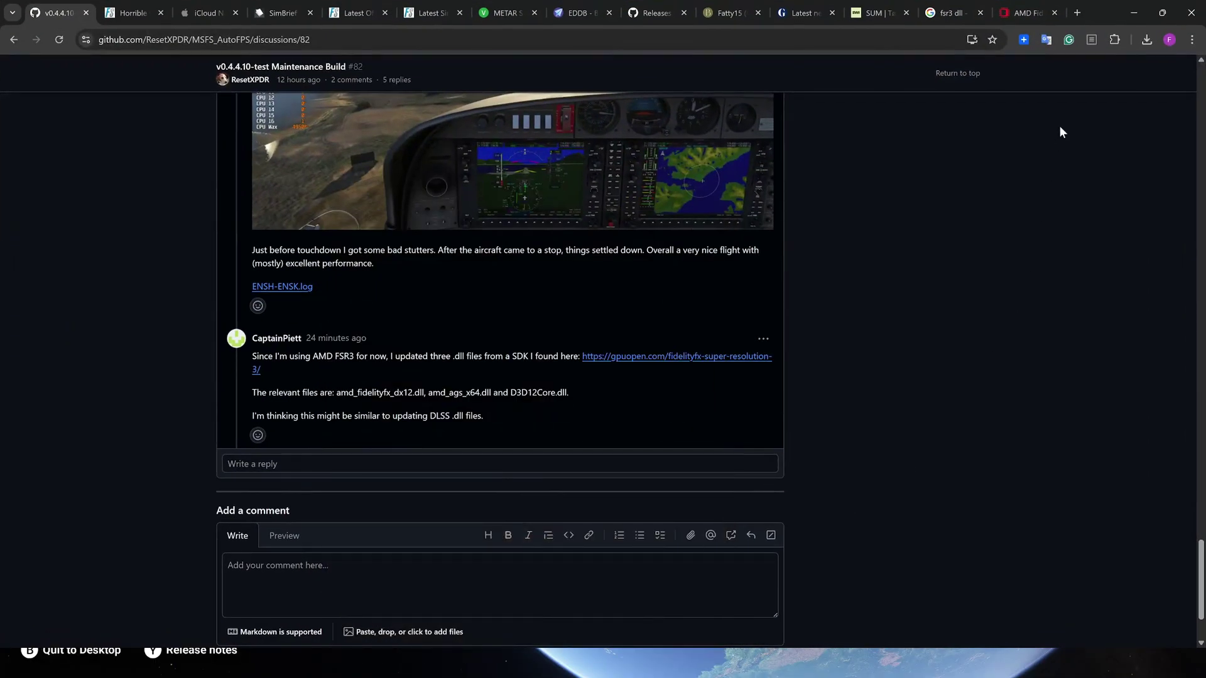
click(1030, 12)
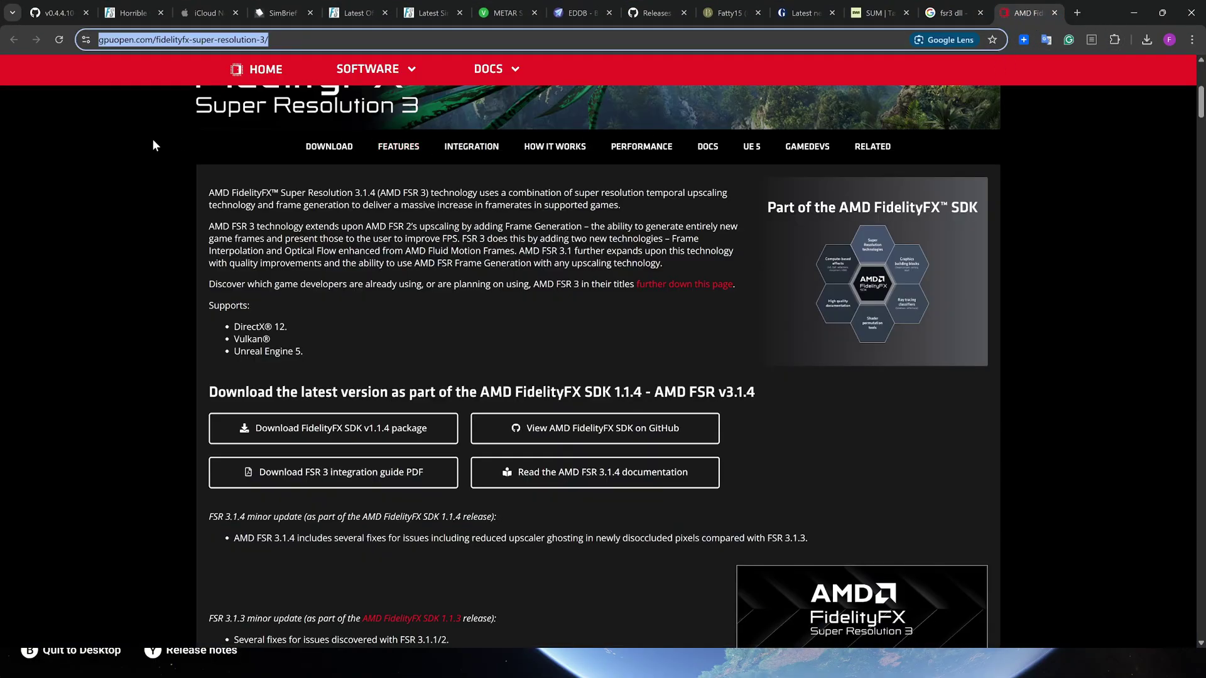
click(137, 248)
scroll(137, 248, up, 6)
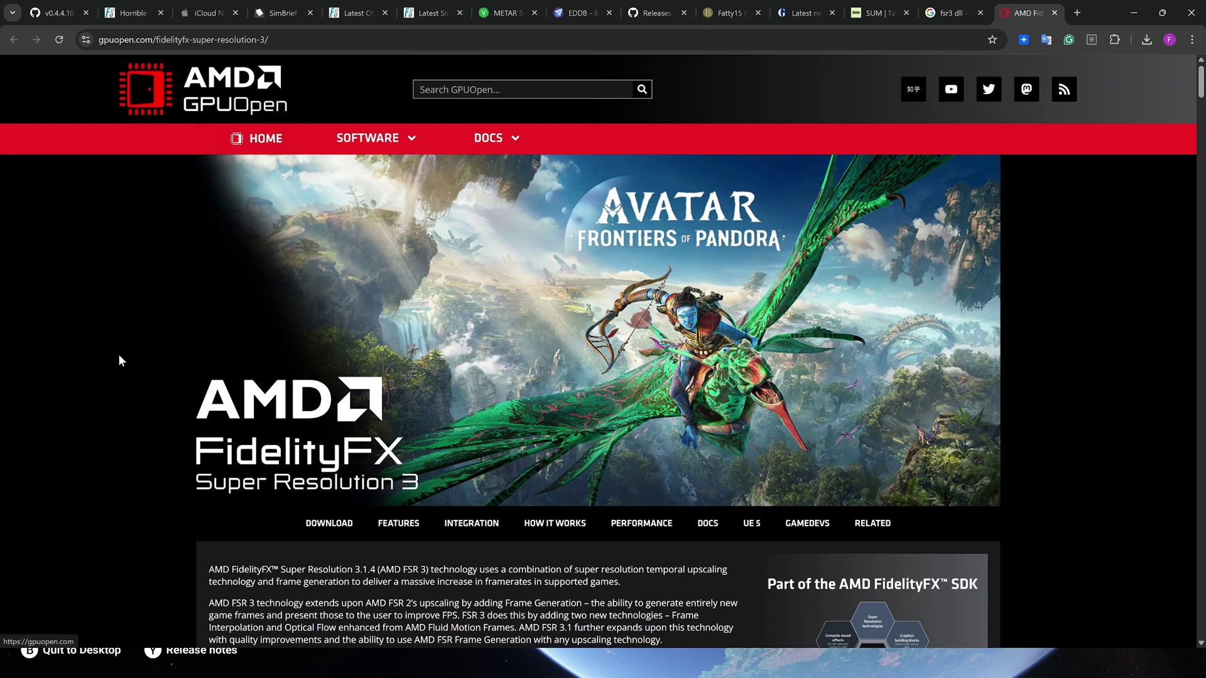
Step: Start downloading the FidelityFX SDK v1.1.4 package, cancel saving the file and minimise the browser
scroll(103, 374, down, 4)
scroll(102, 373, down, 2)
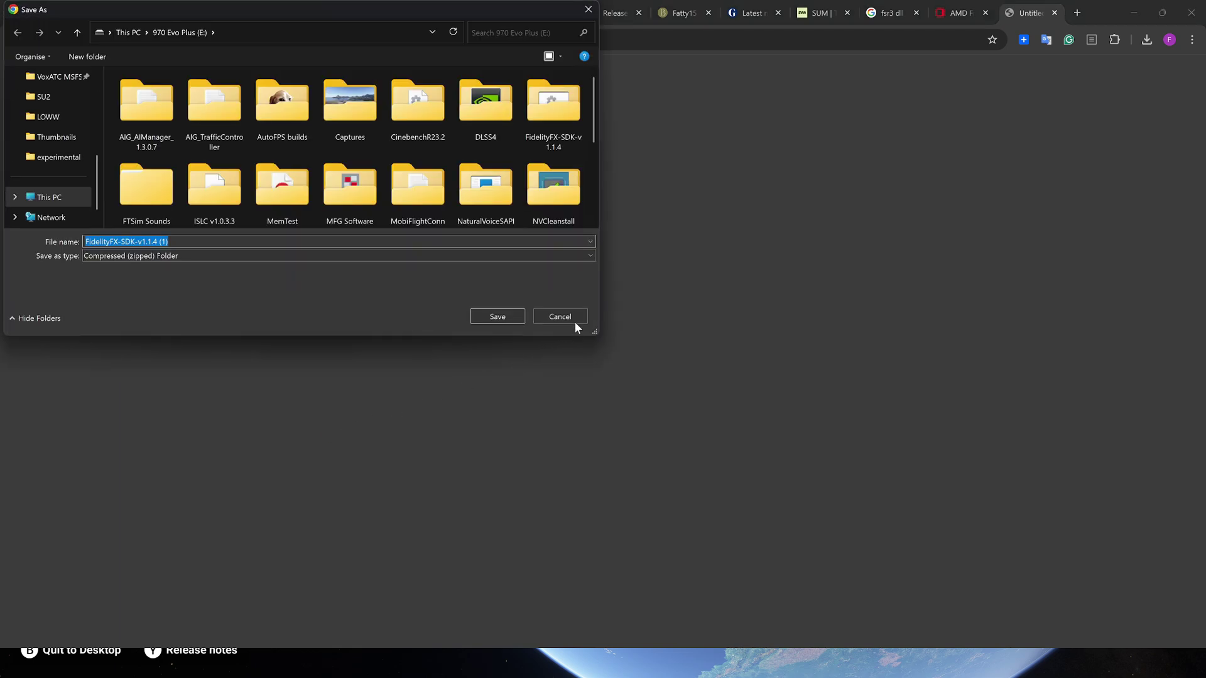
click(575, 321)
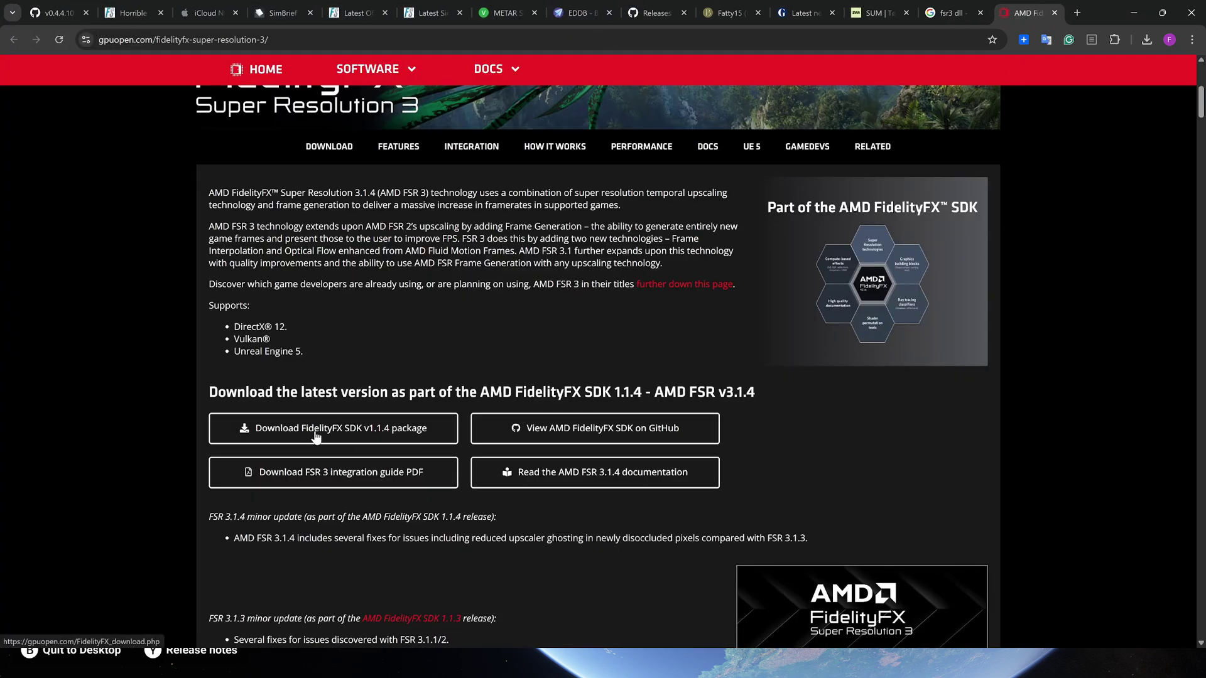
click(1133, 13)
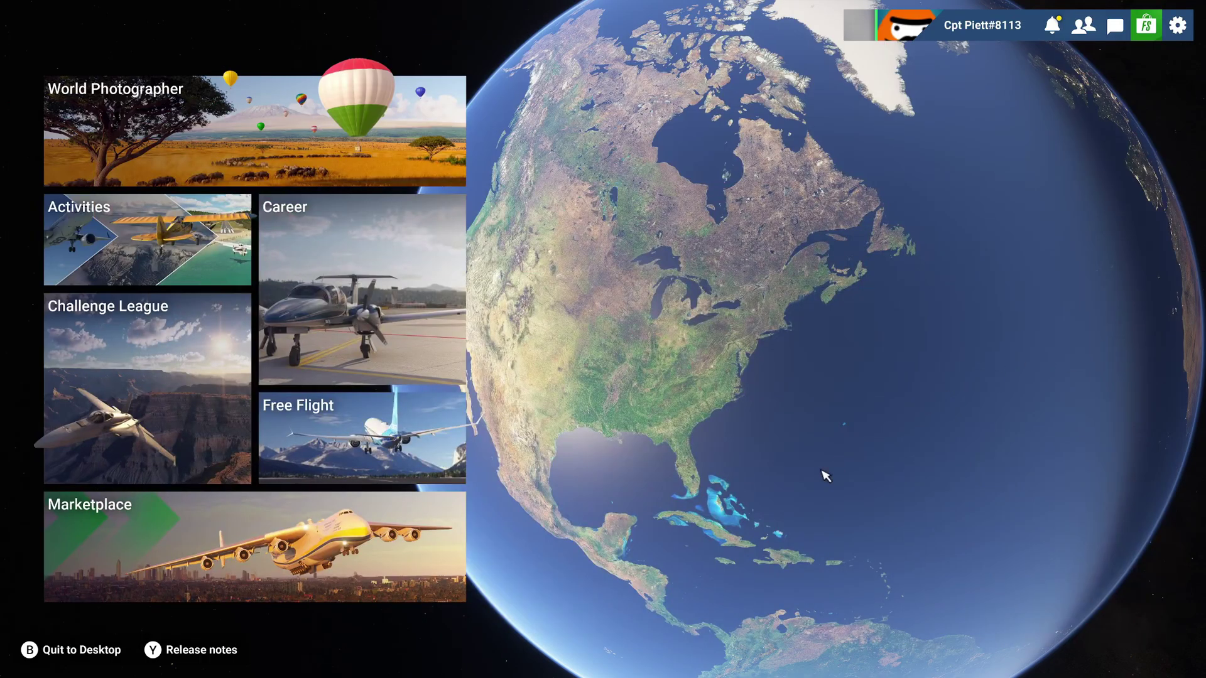
Step: Switch to File Explorer and open MSFS2024 > Microsoft Flight Simulator 2024 > Content on the 960 Evo 1 (F:) drive
key(super)
click(360, 664)
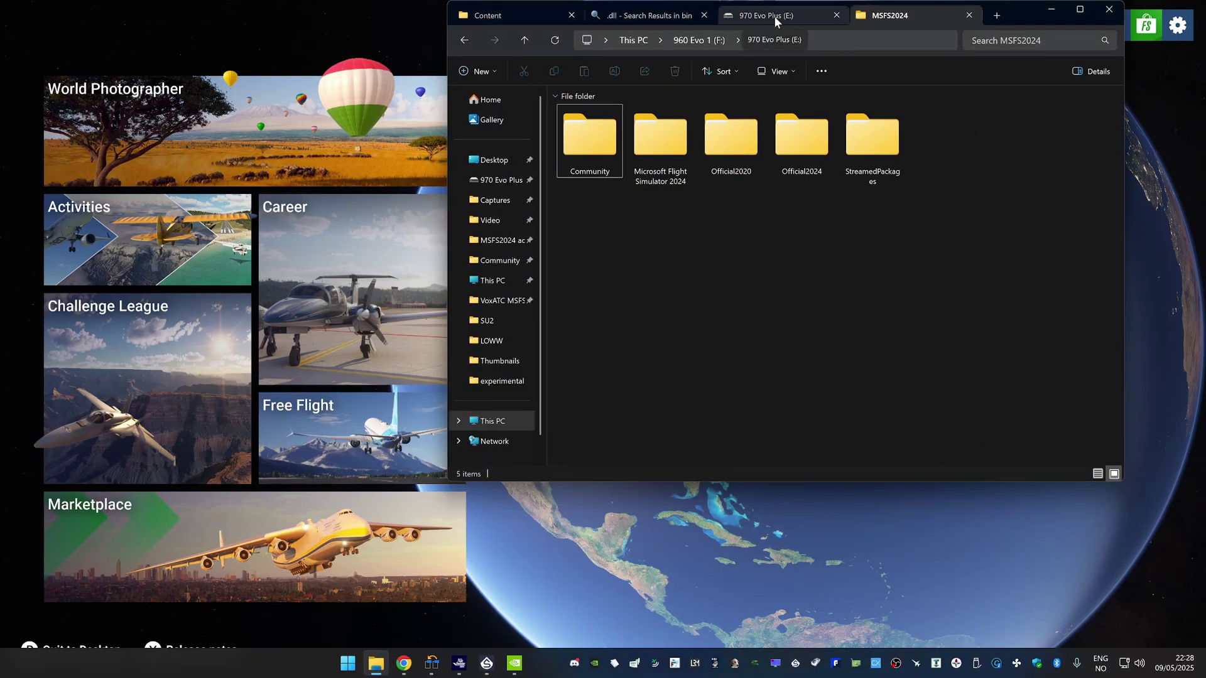
click(492, 280)
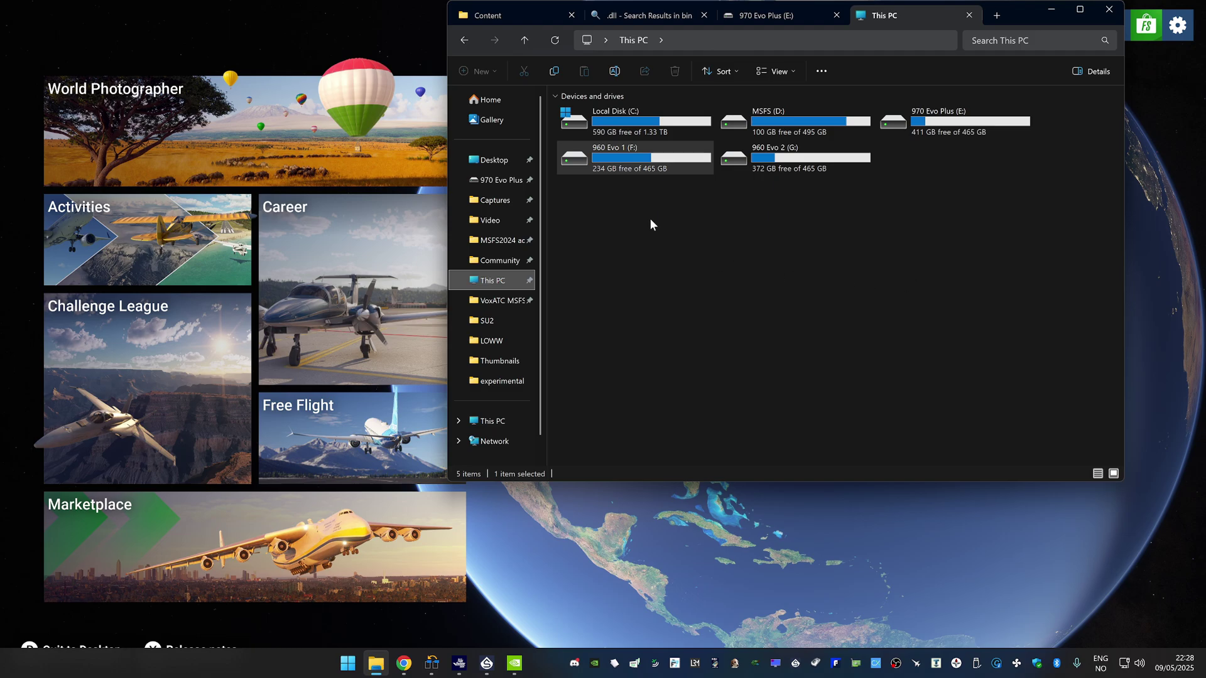
double_click(629, 168)
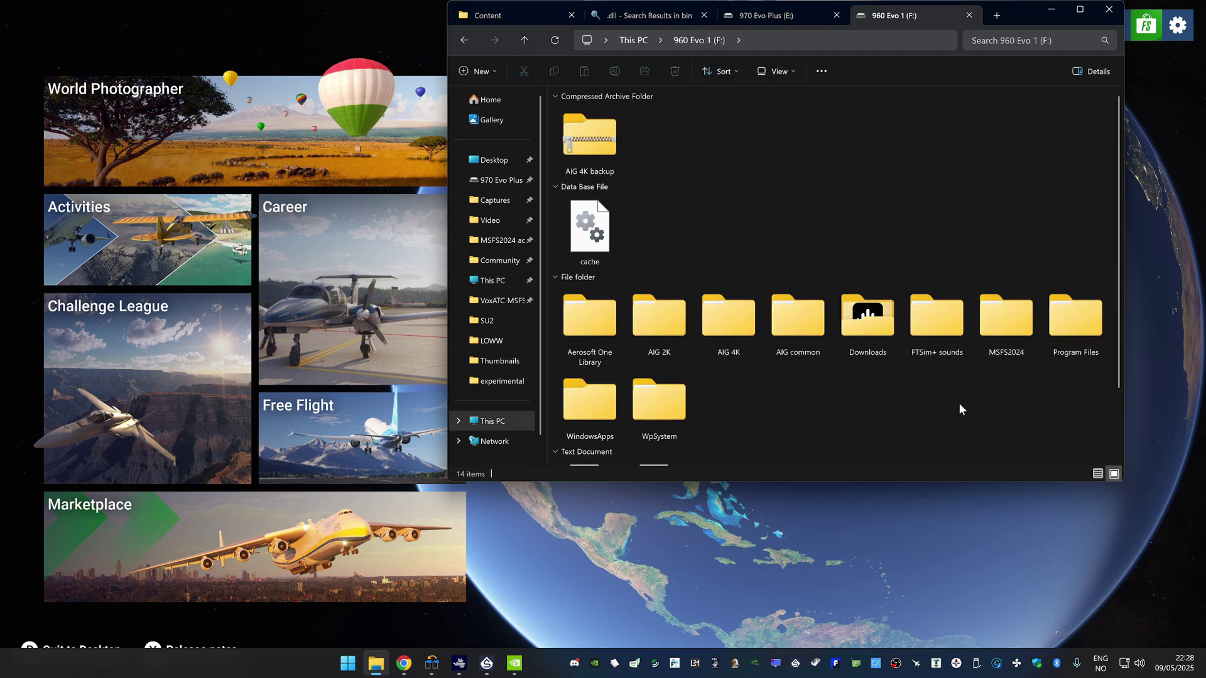
double_click(1008, 322)
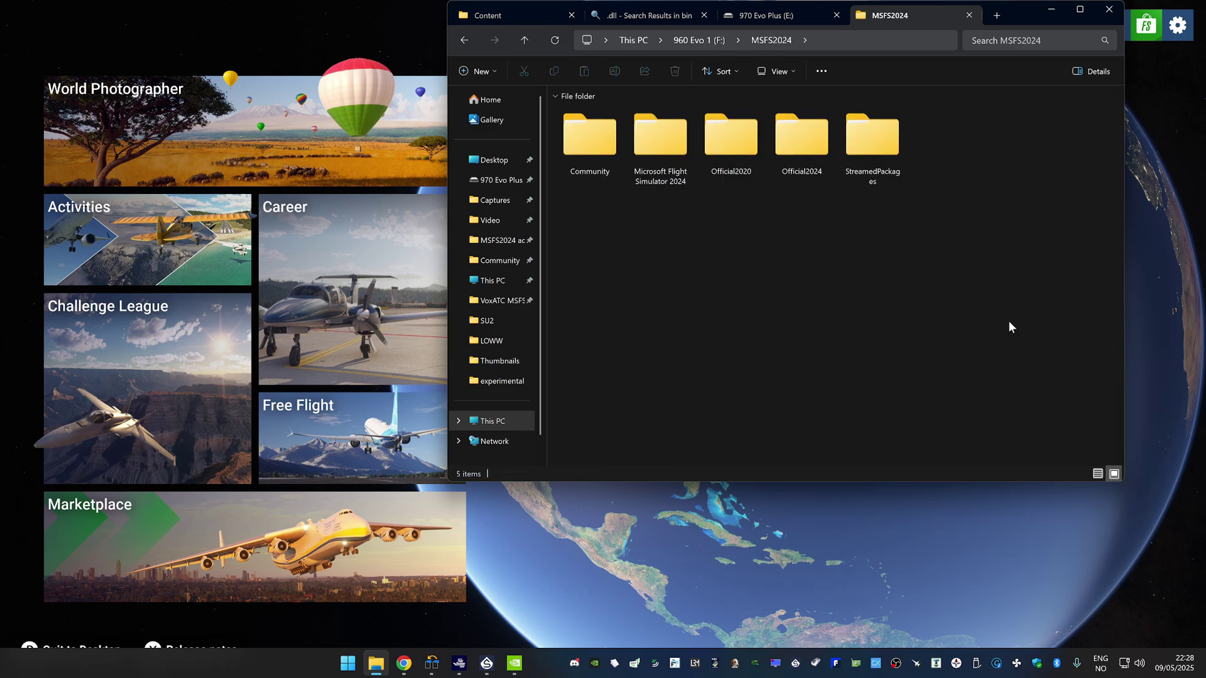
double_click(661, 134)
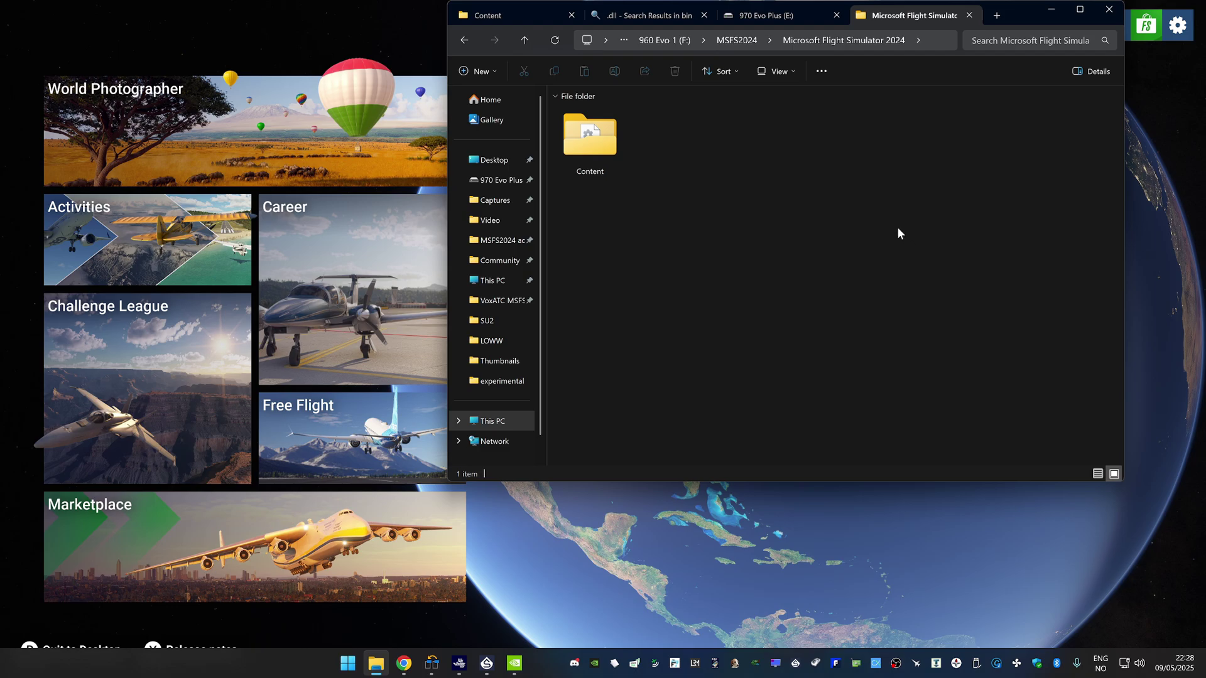
double_click(590, 135)
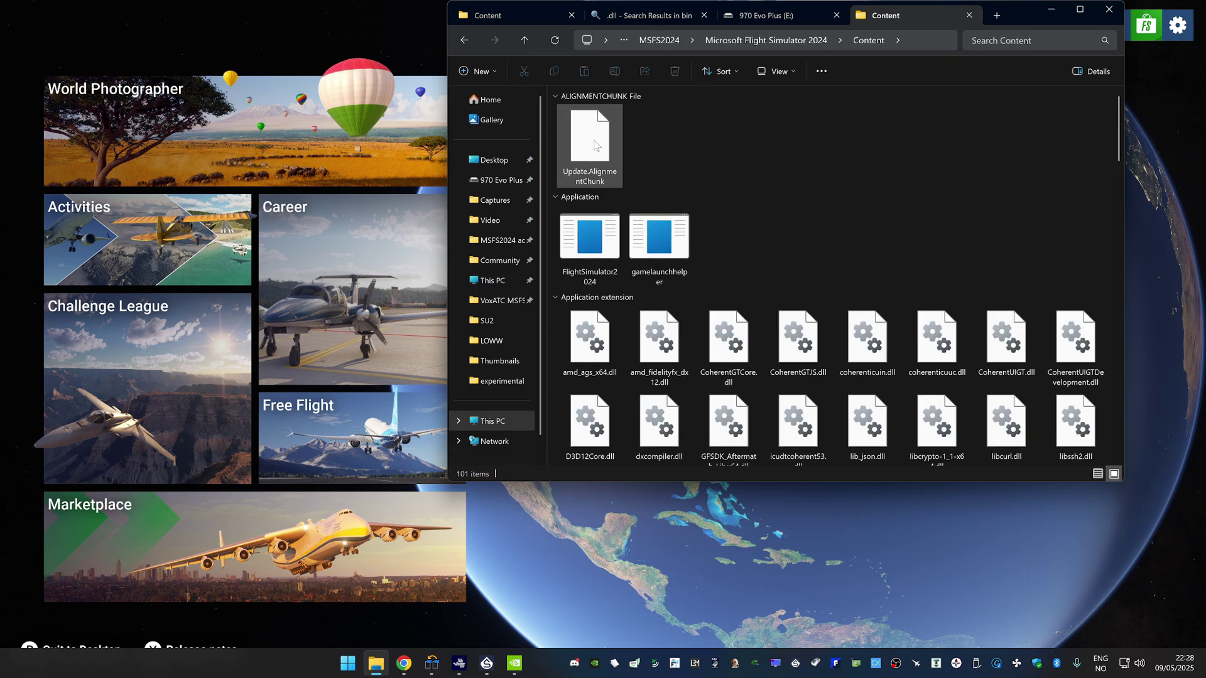
Step: Search the simulator's Content folder for .dll files
key(ctrl+e)
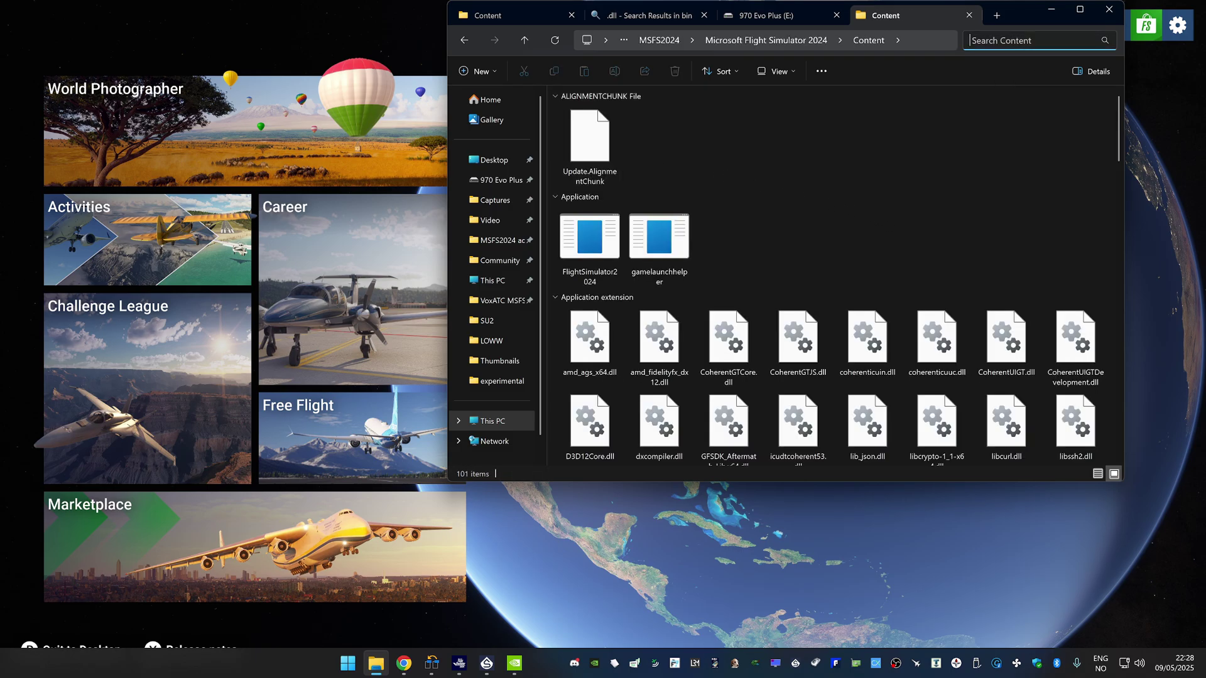
text(.dll)
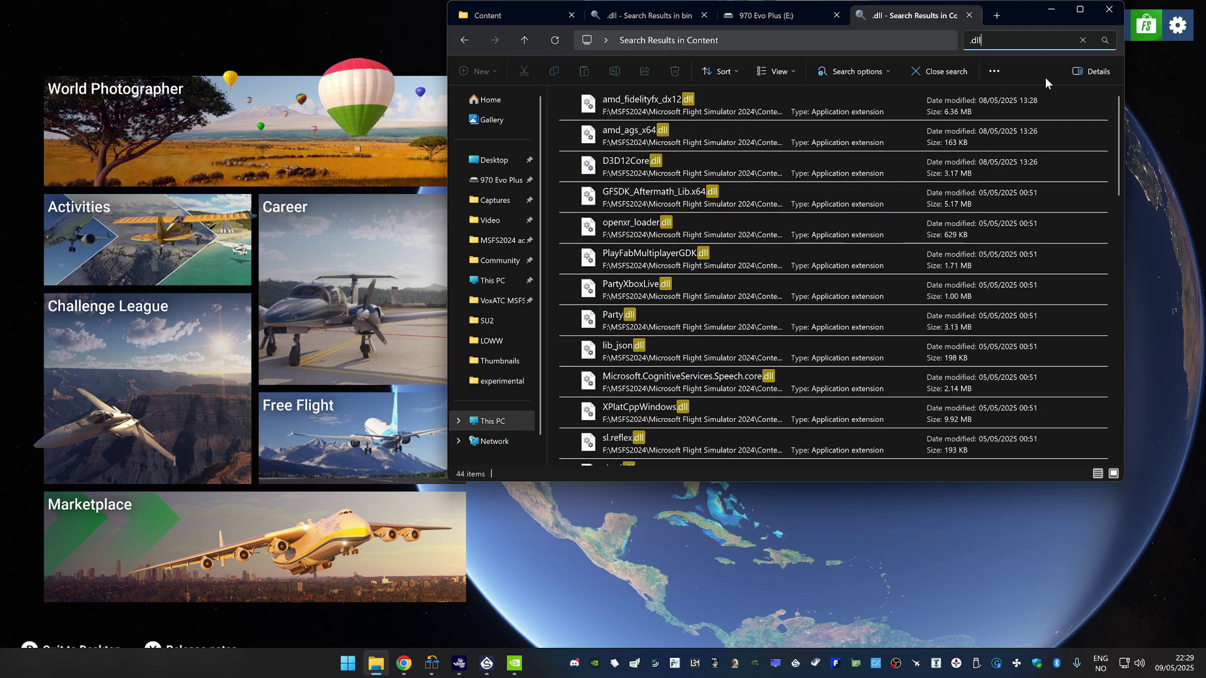
key(Return)
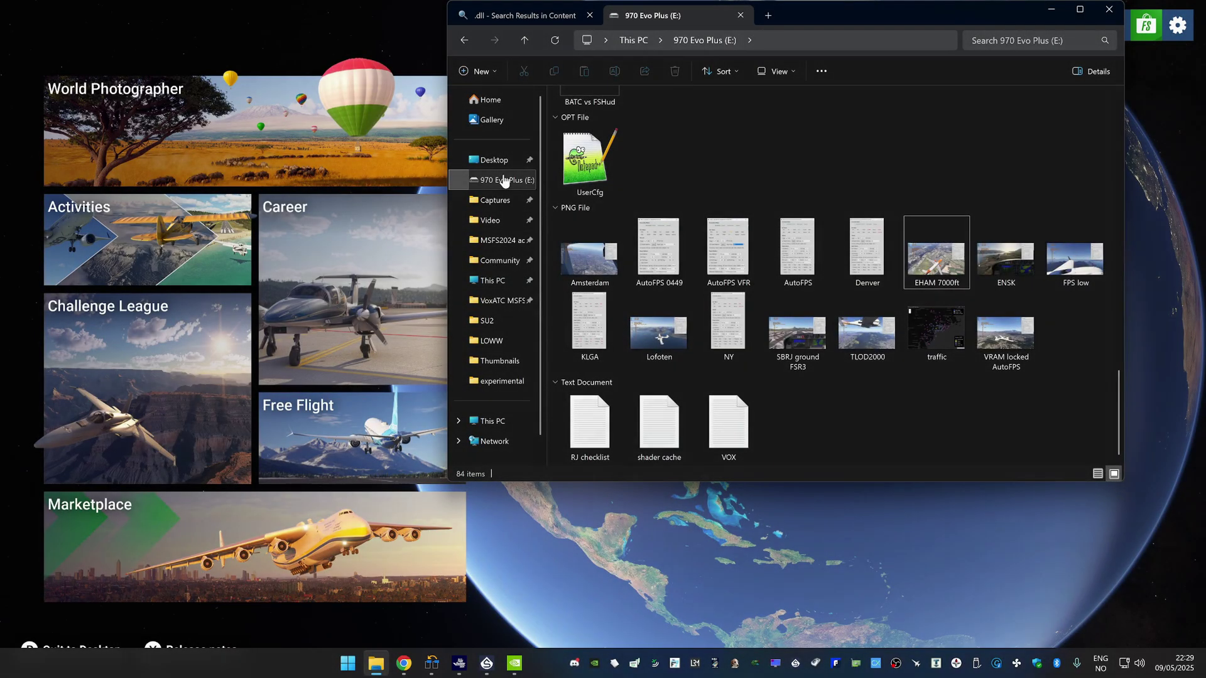
Step: Locate the FidelityFX-SDK-v1.1.4 archive on the 970 Evo Plus (E:) drive and open its extracted folder
click(502, 180)
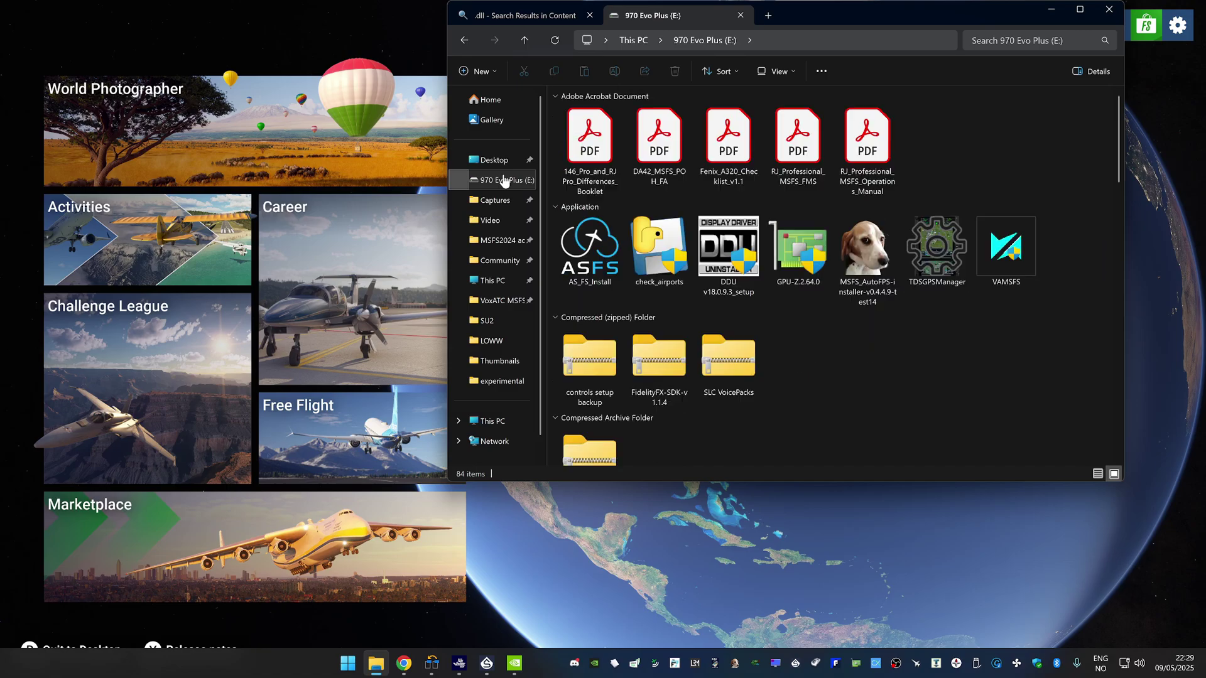
scroll(903, 364, down, 2)
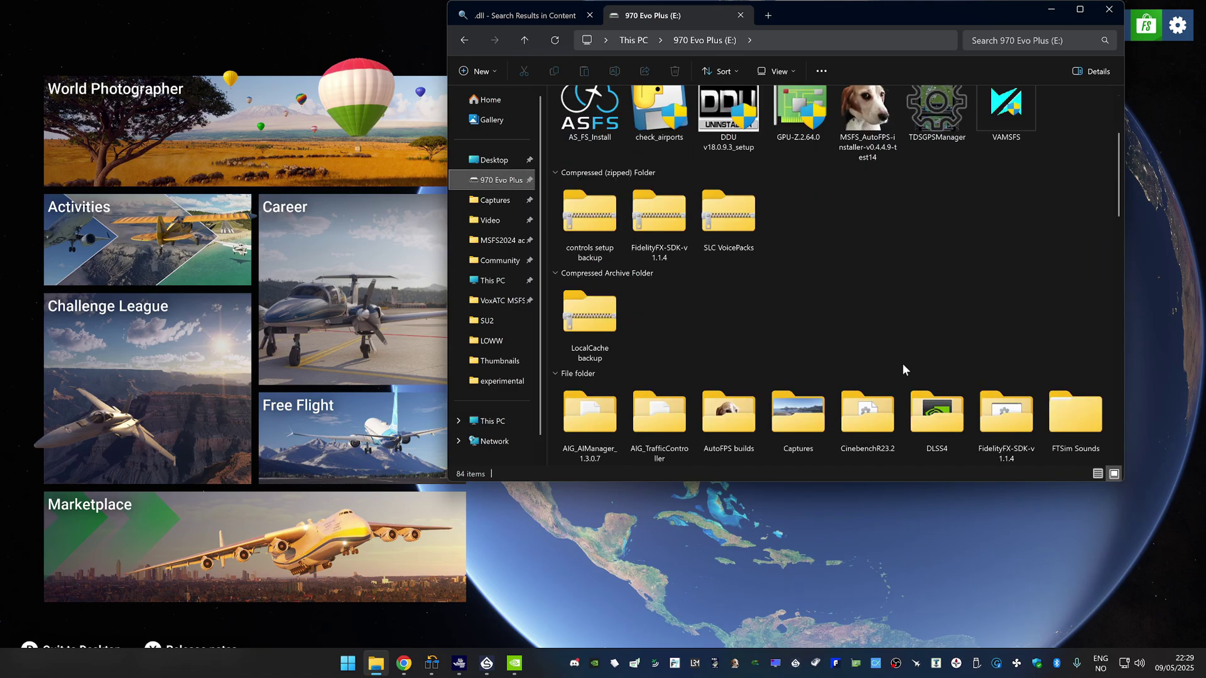
click(655, 217)
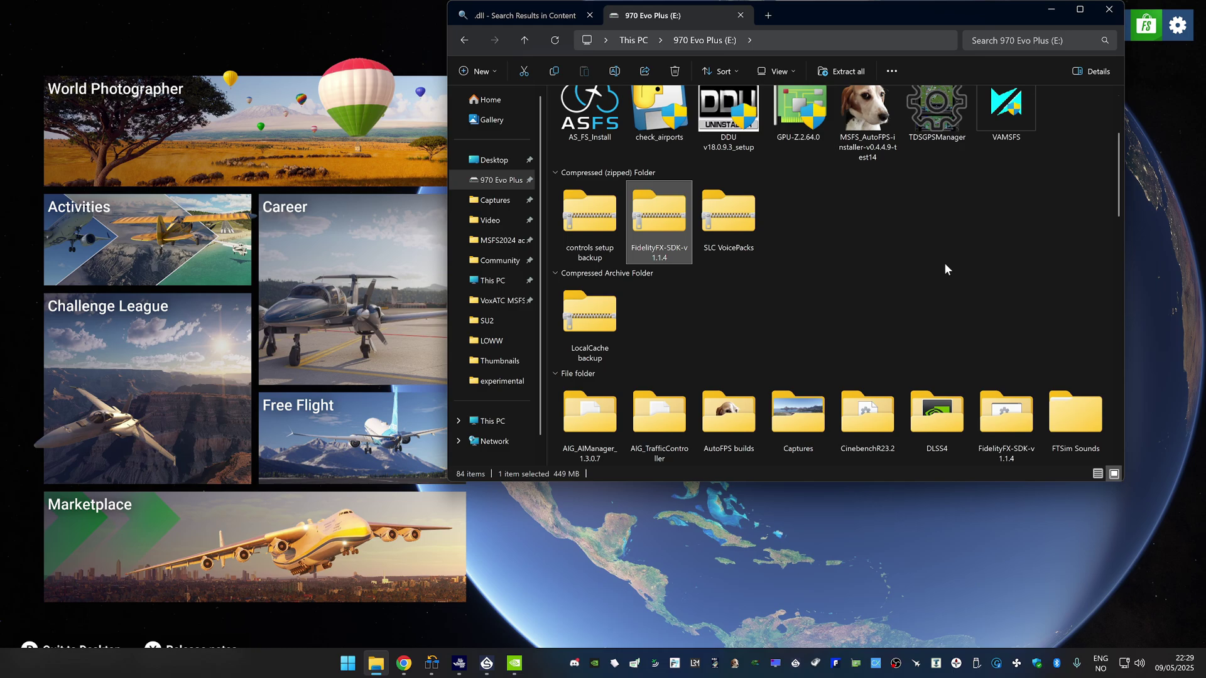
scroll(945, 268, down, 3)
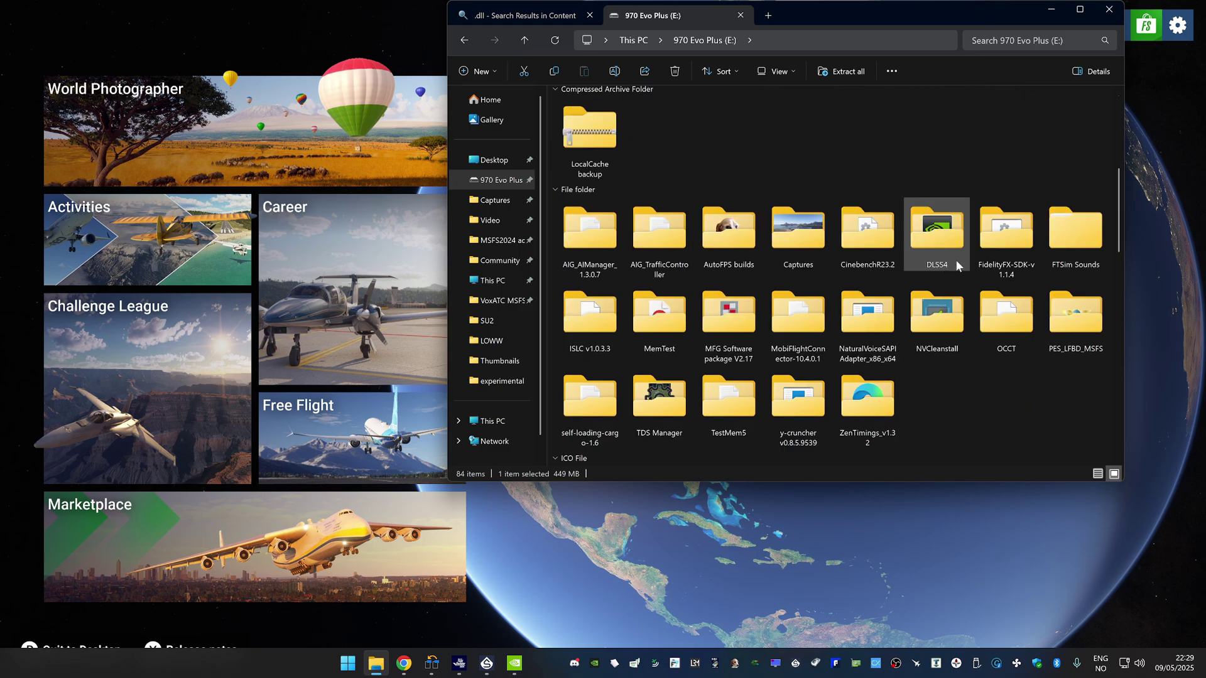
double_click(1006, 242)
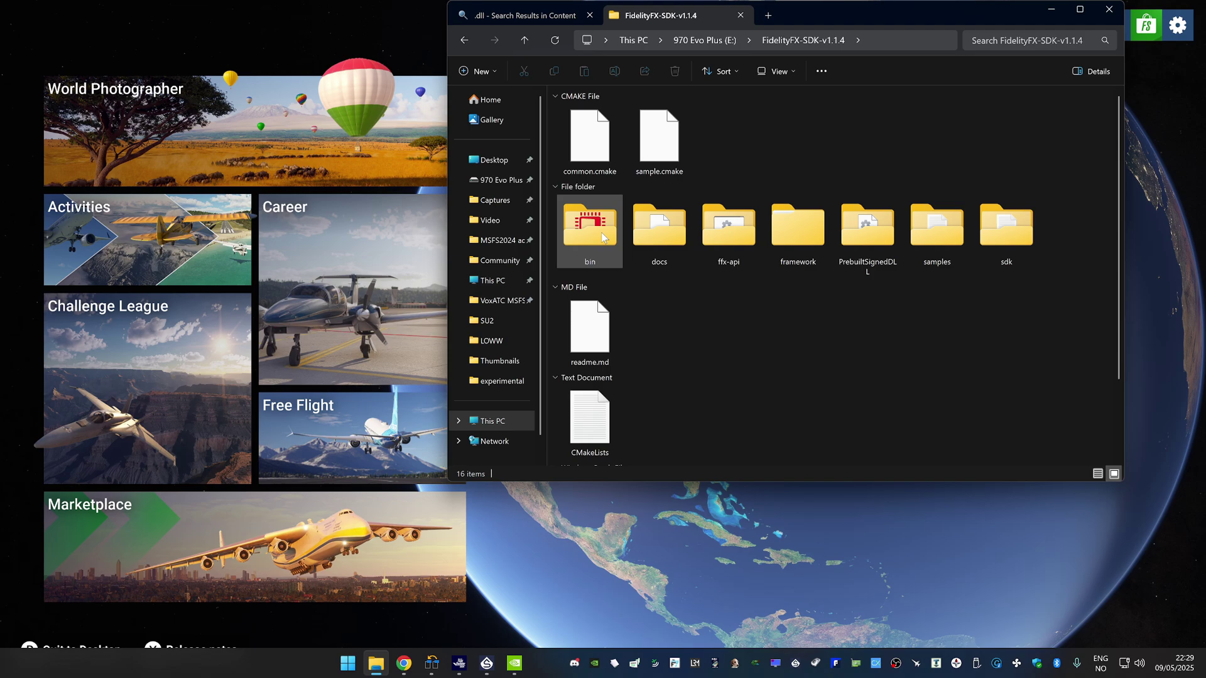
Step: Open the bin folder of the FidelityFX SDK and search it for .dll files
scroll(771, 319, down, 2)
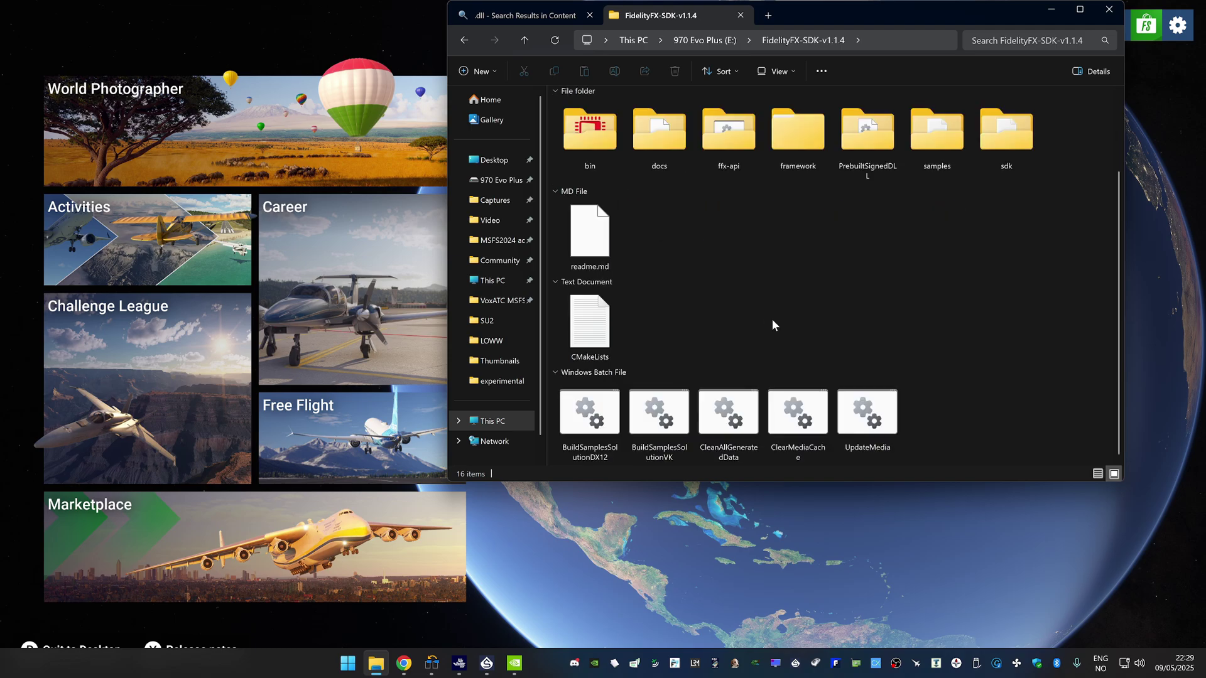
scroll(771, 319, up, 3)
double_click(593, 221)
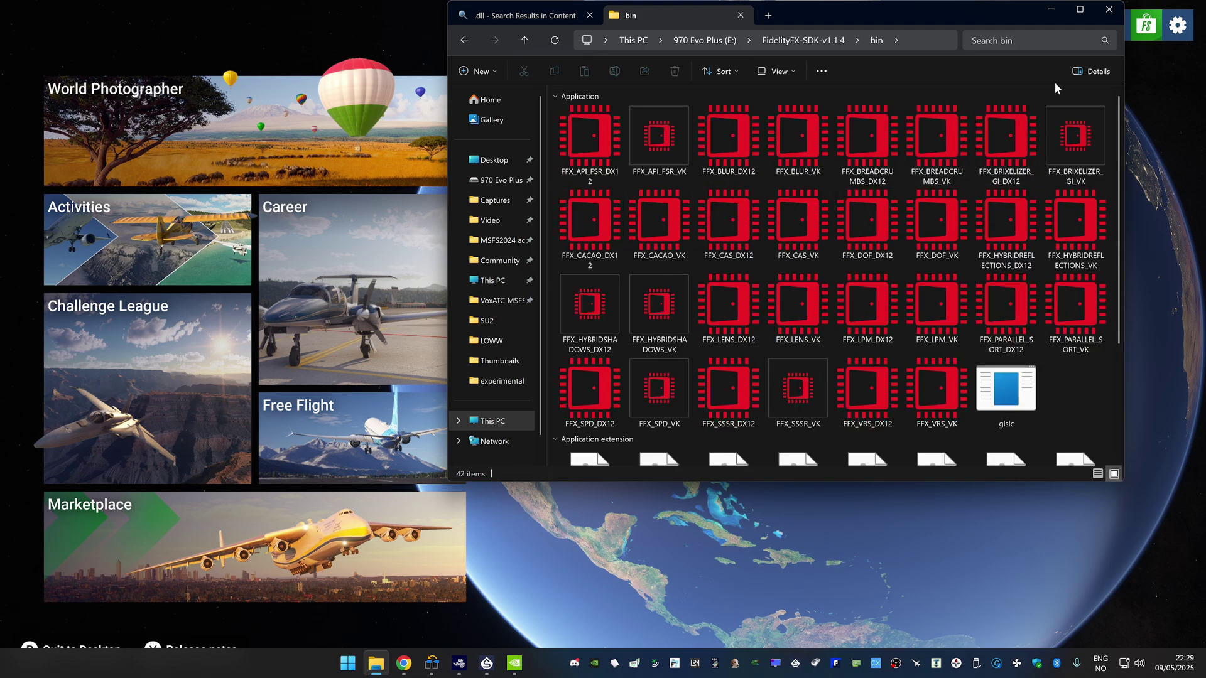
click(1036, 38)
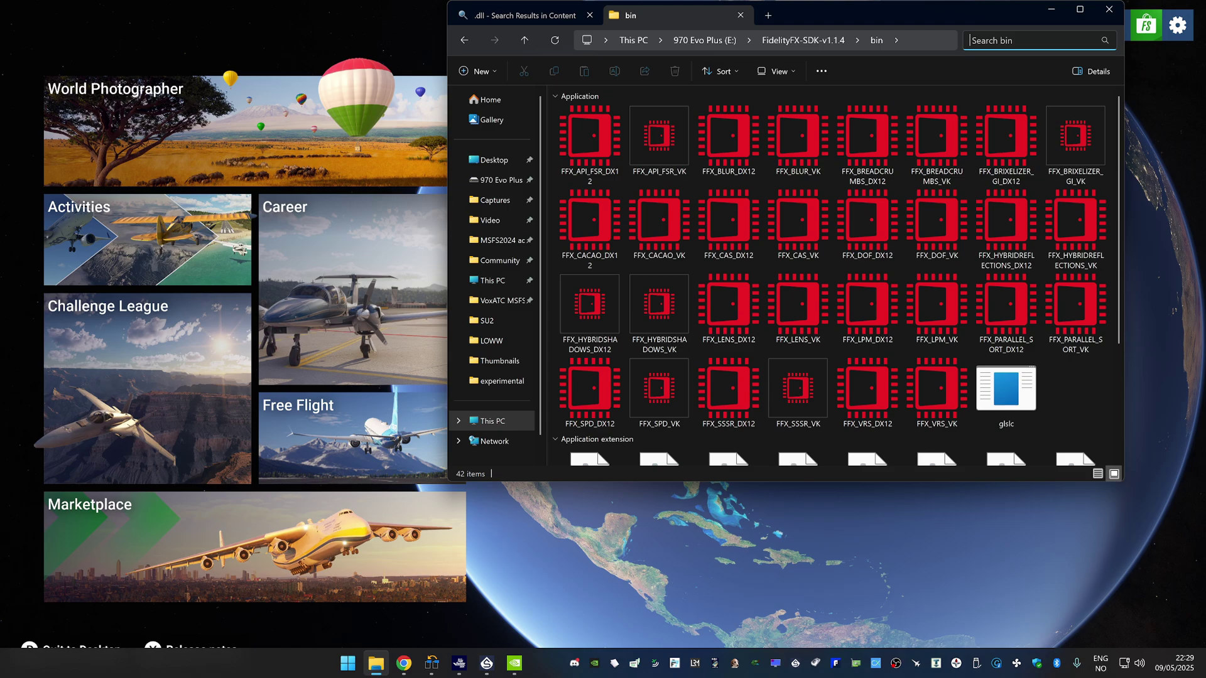
text(.dll)
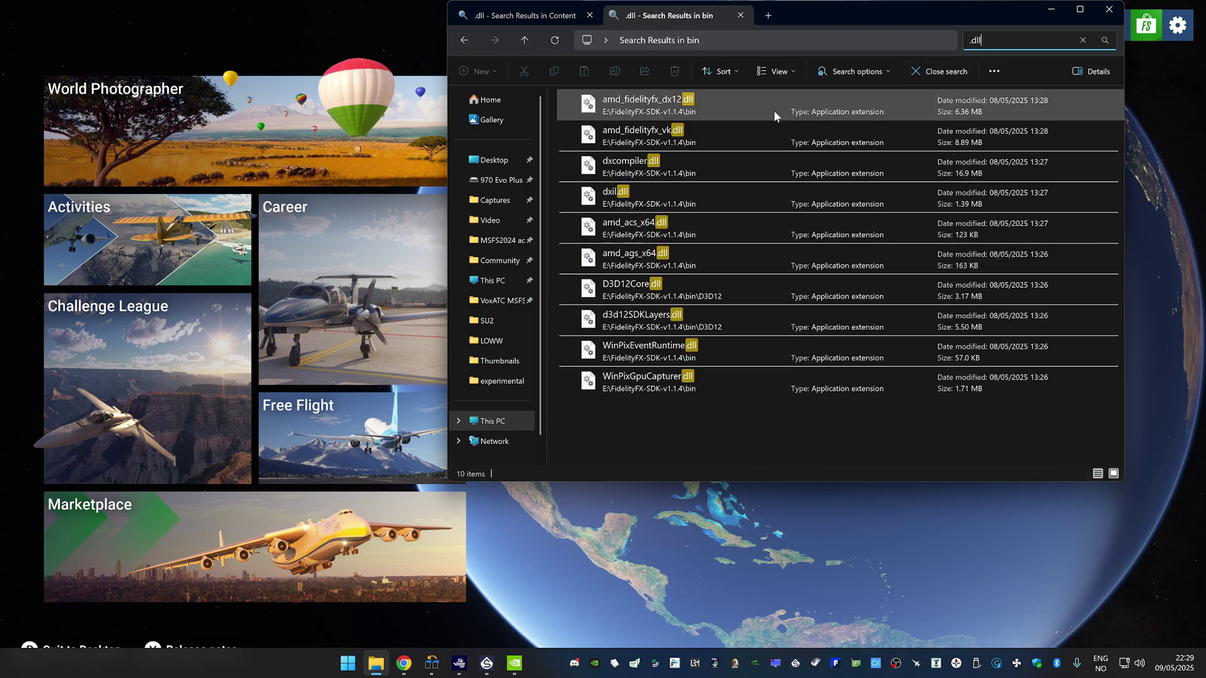
Step: Compare both DLL lists and select amd_fidelityfx_dx12.dll, amd_ags_x64.dll and D3D12Core.dll in the SDK's bin results
click(525, 20)
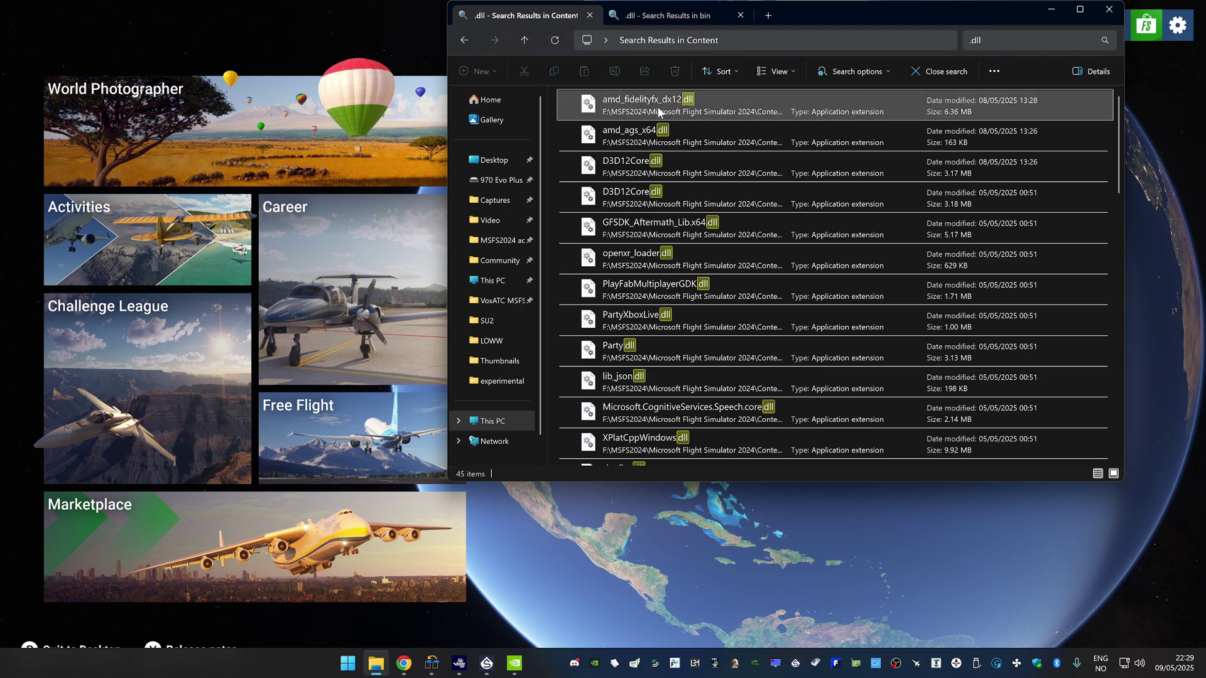
click(660, 19)
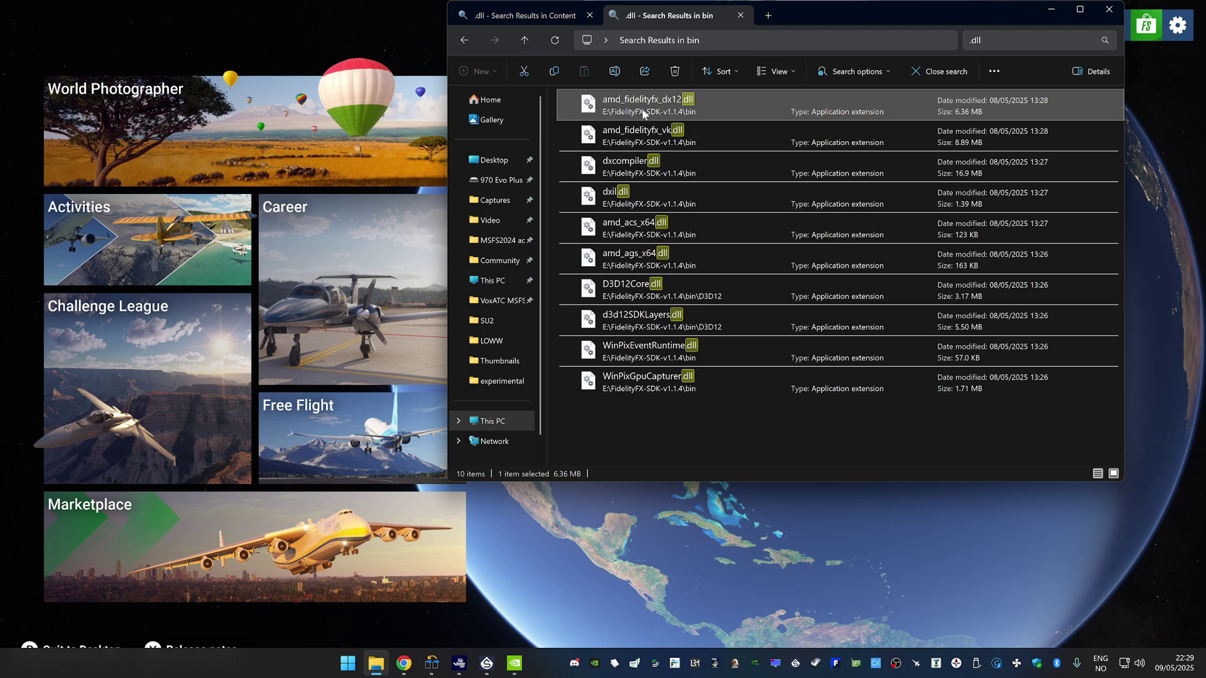
ctrl+click(642, 259)
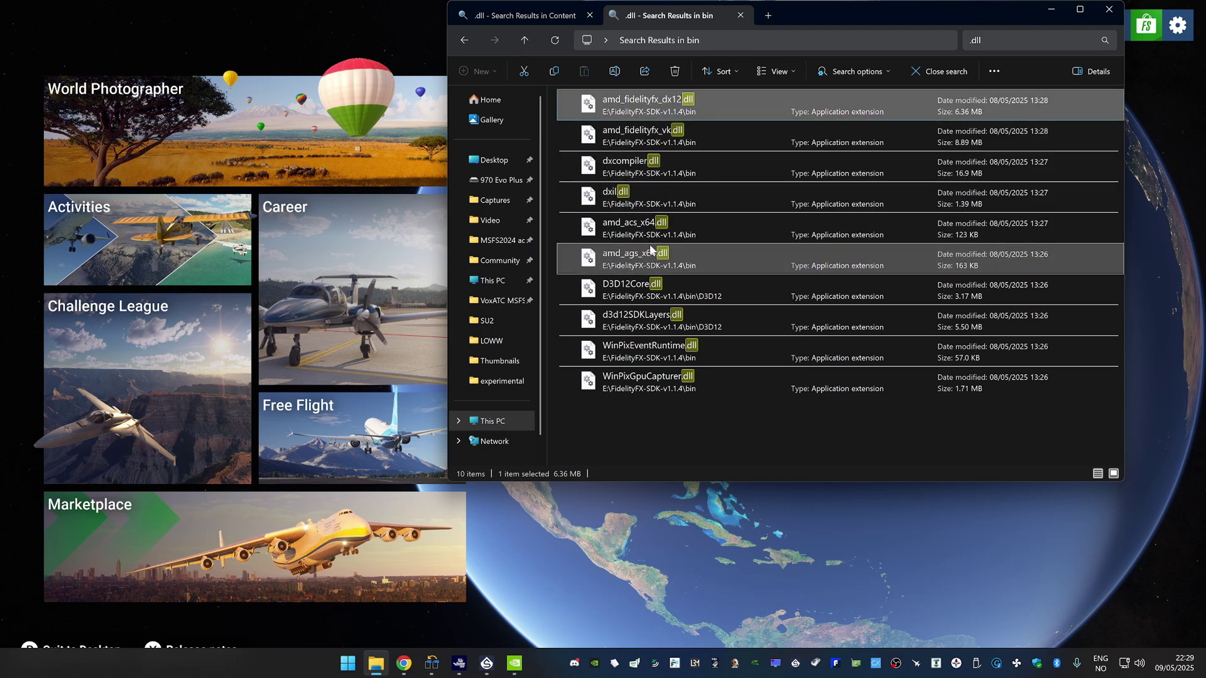
ctrl+click(641, 299)
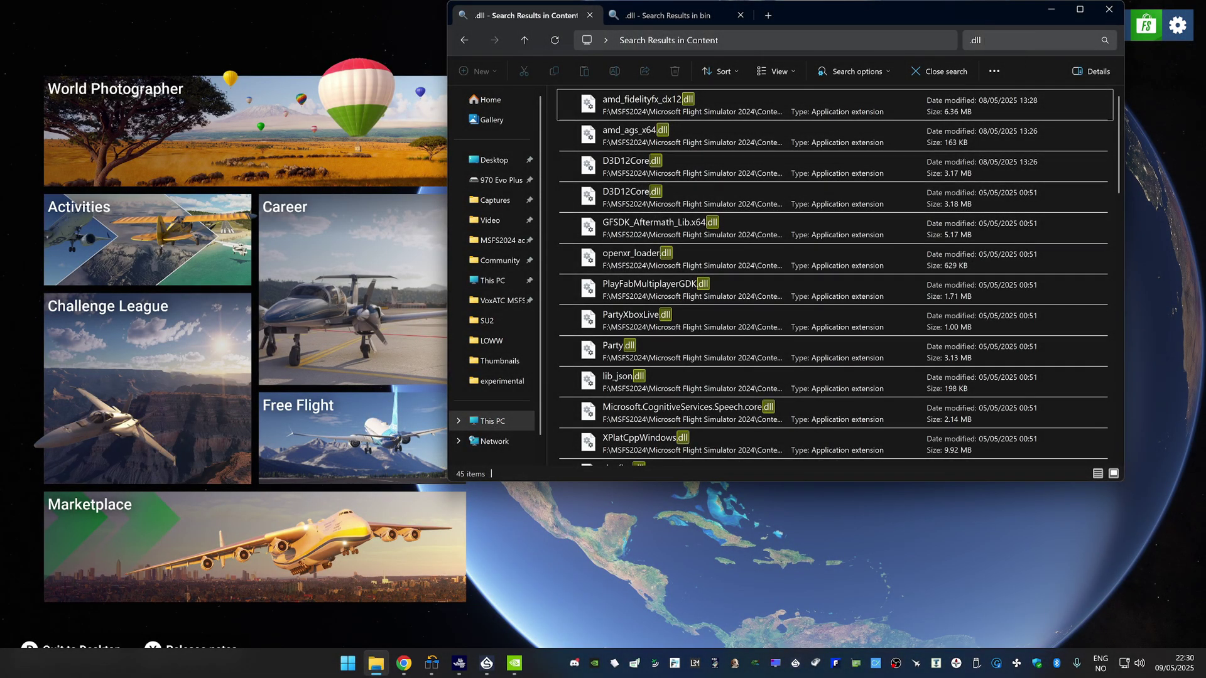
Step: Clear the Content folder's search, try to replace its three matching DLLs with copies of the selected SDK files, cancel and close File Explorer
key(ctrl+a)
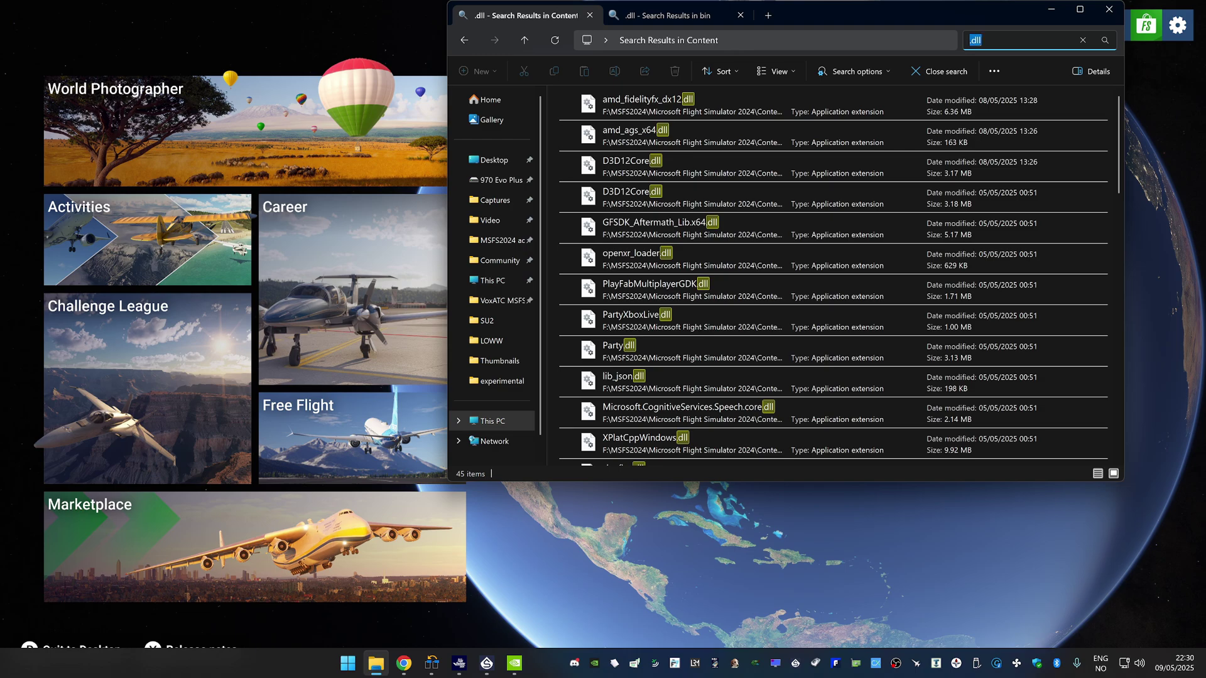
key(BackSpace)
click(668, 12)
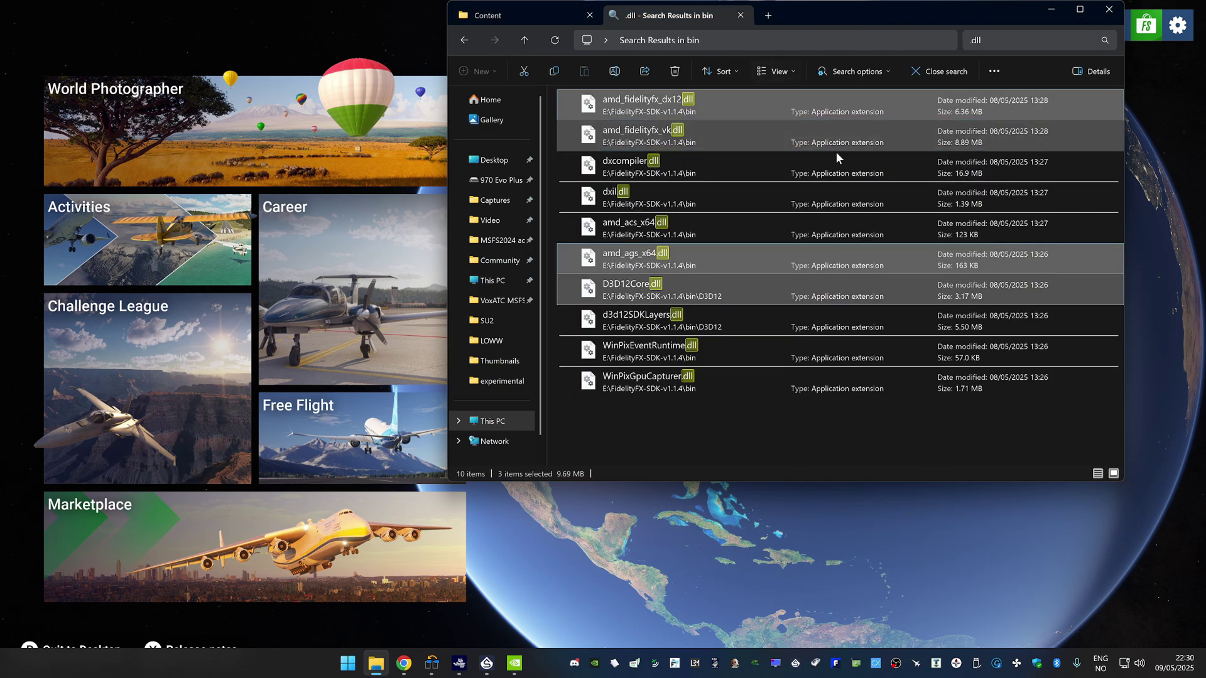
click(526, 17)
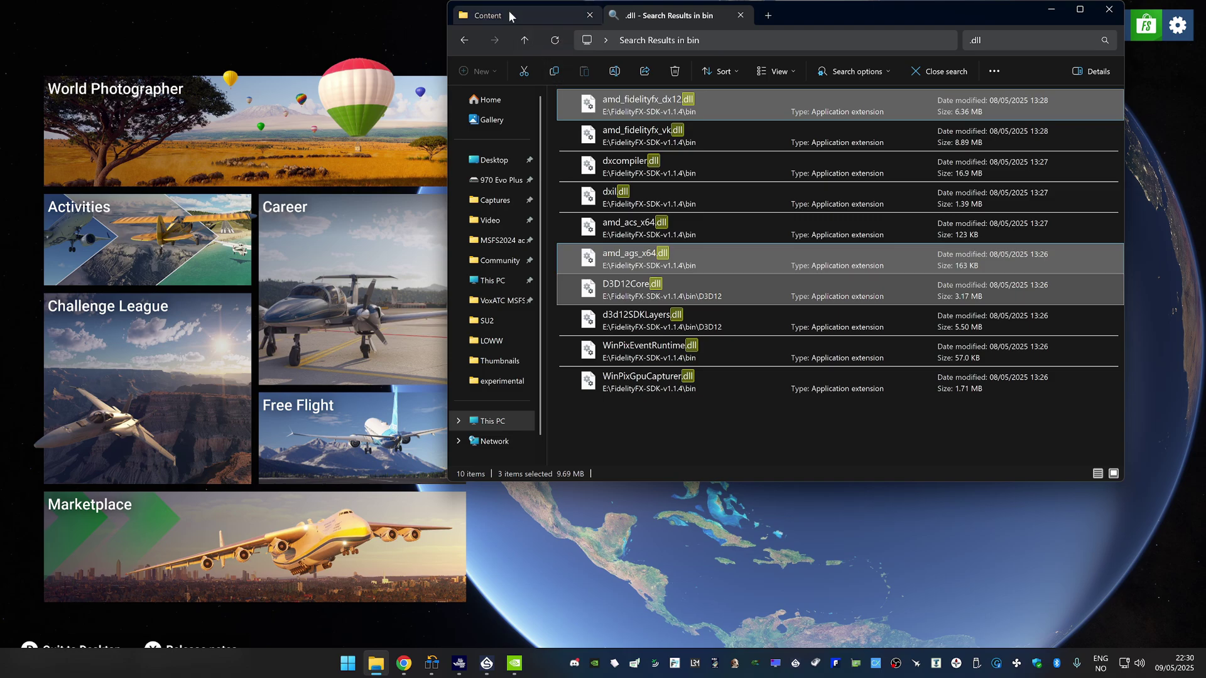
key(ctrl+v)
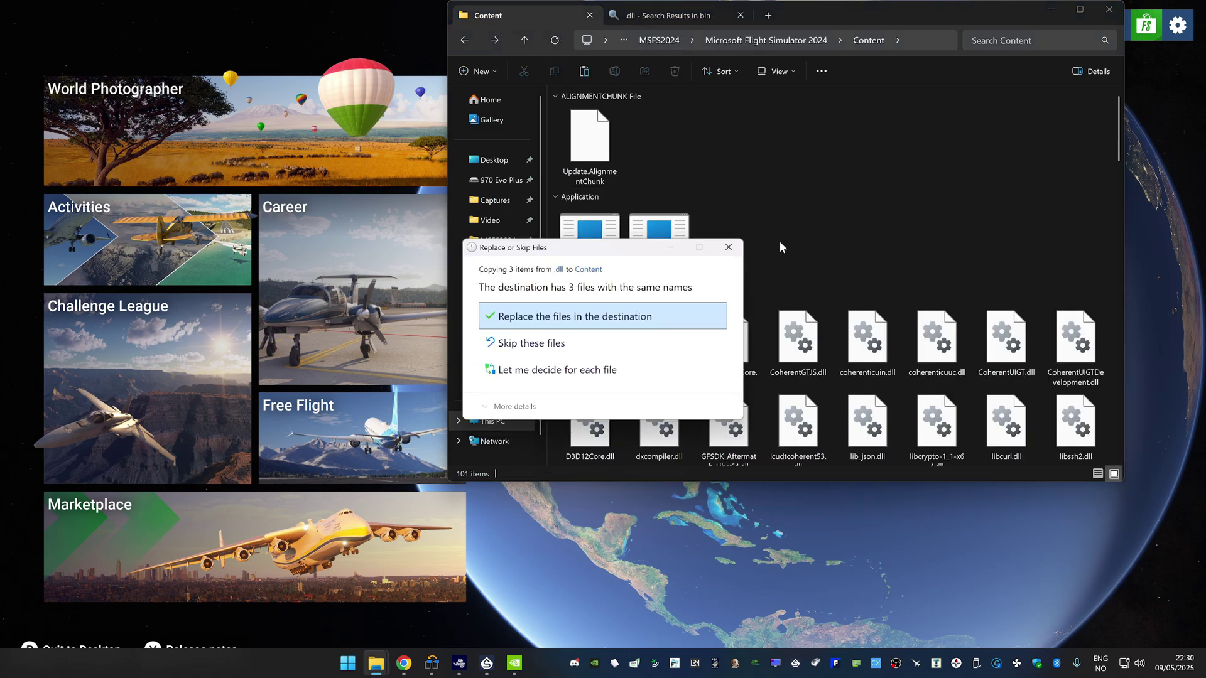
click(584, 317)
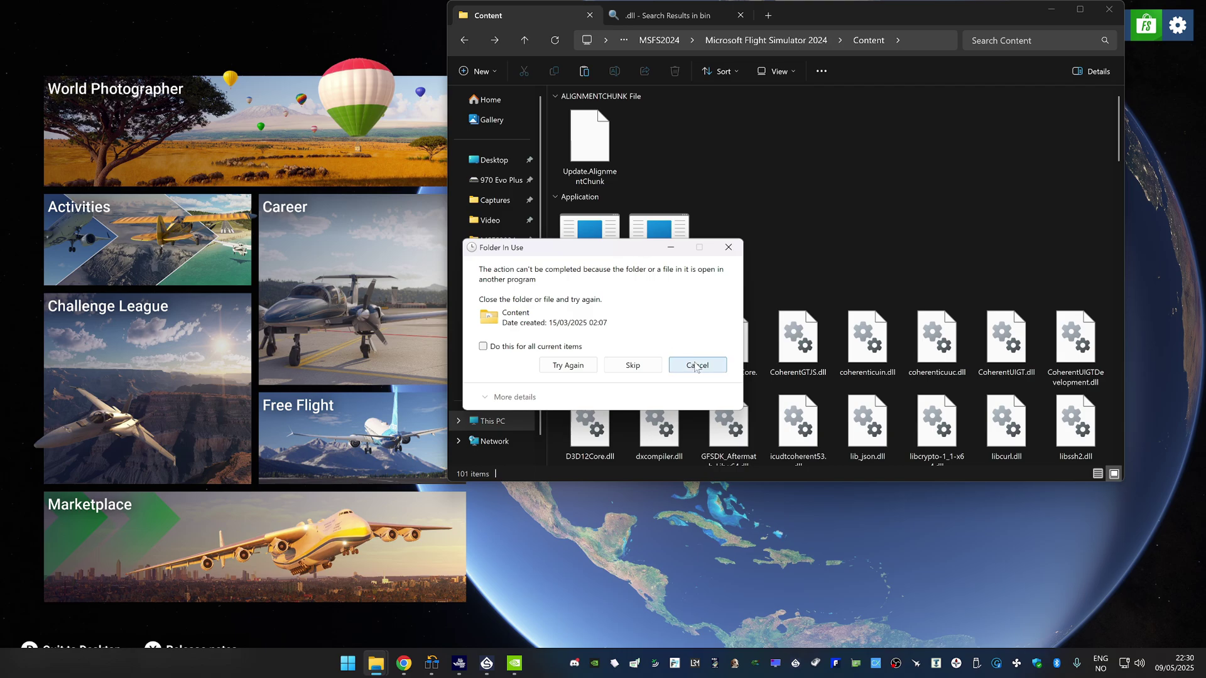
click(717, 362)
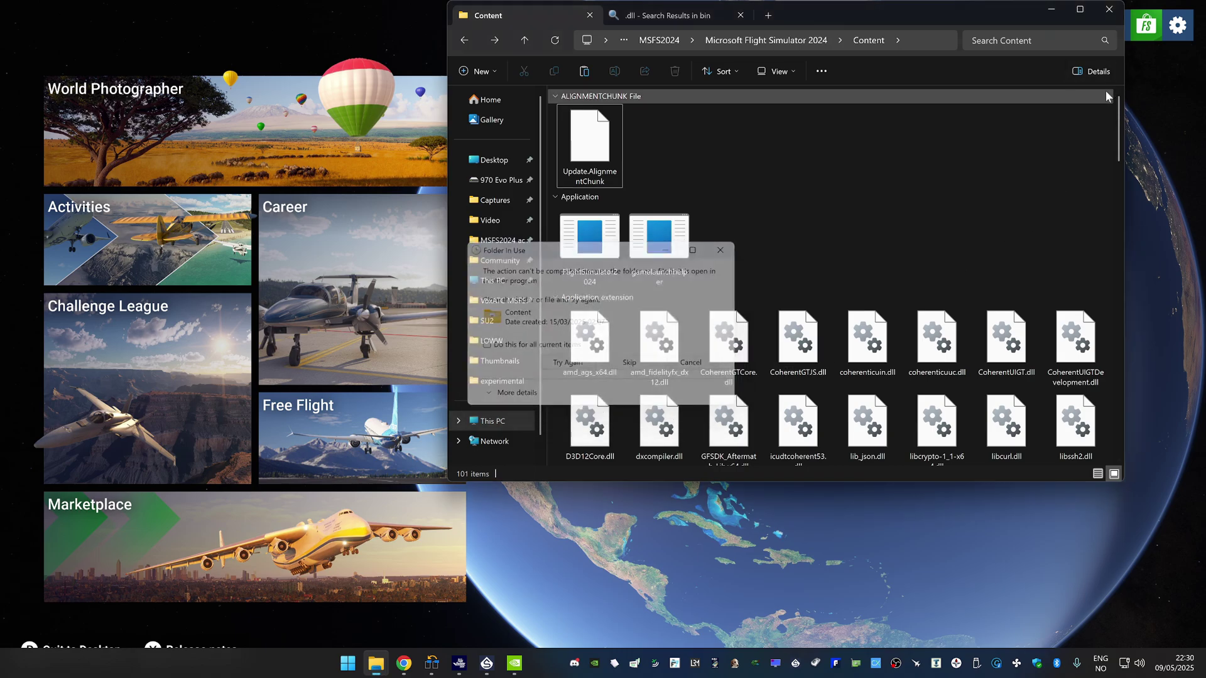
click(1108, 11)
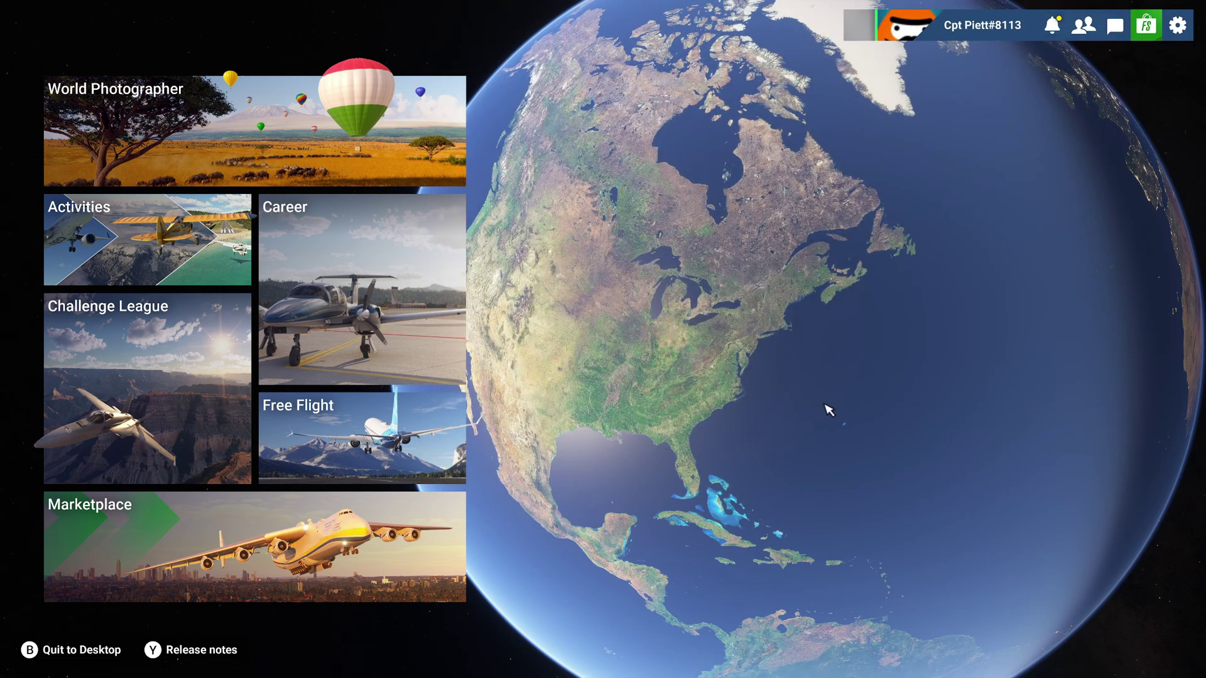
Step: Open Free Flight in the simulator and set the departure airport to KJFK Kennedy Intl
click(409, 447)
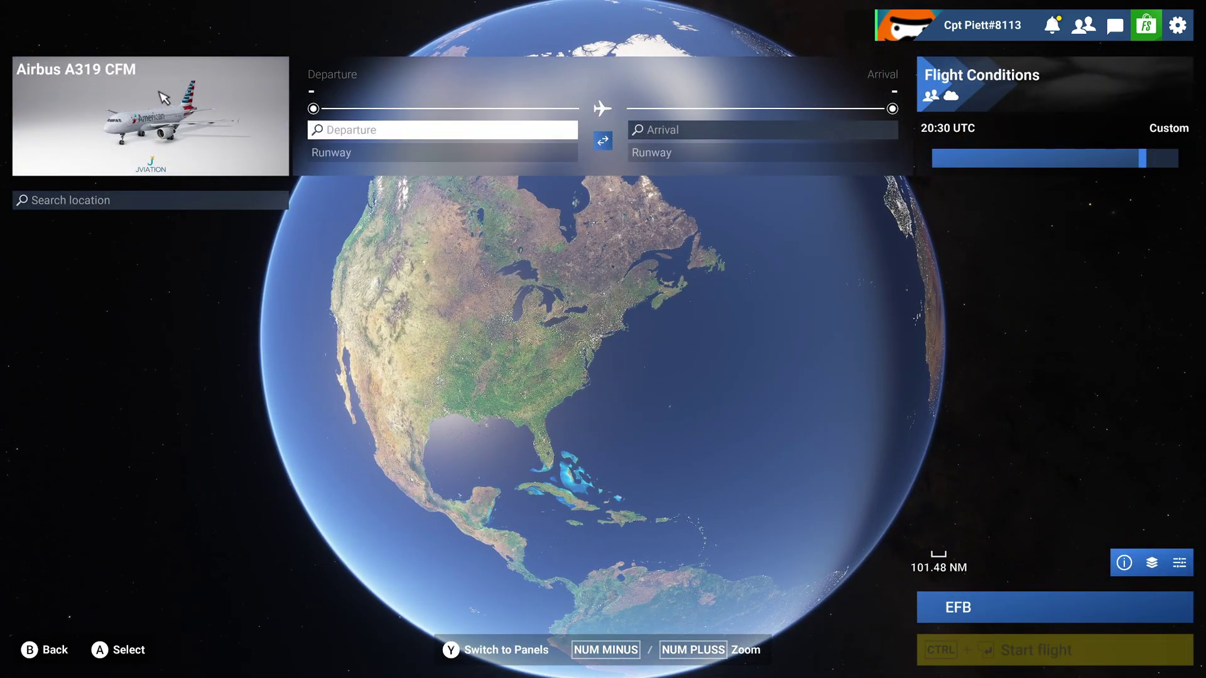
click(401, 135)
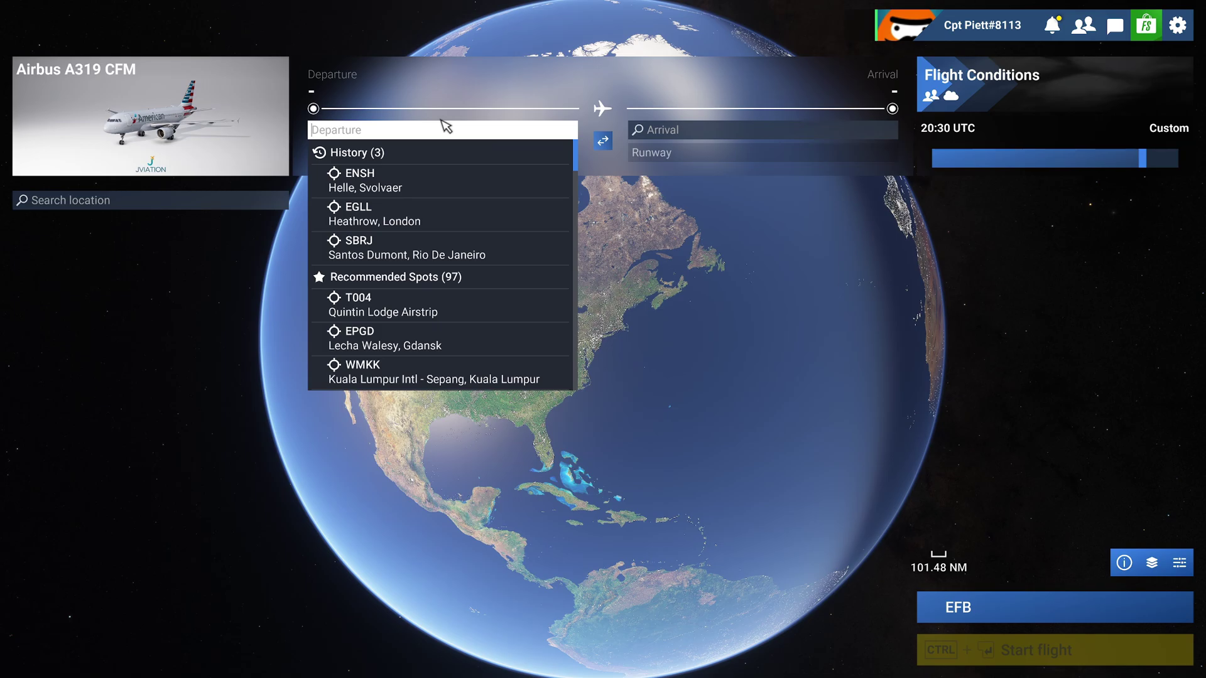
text(k)
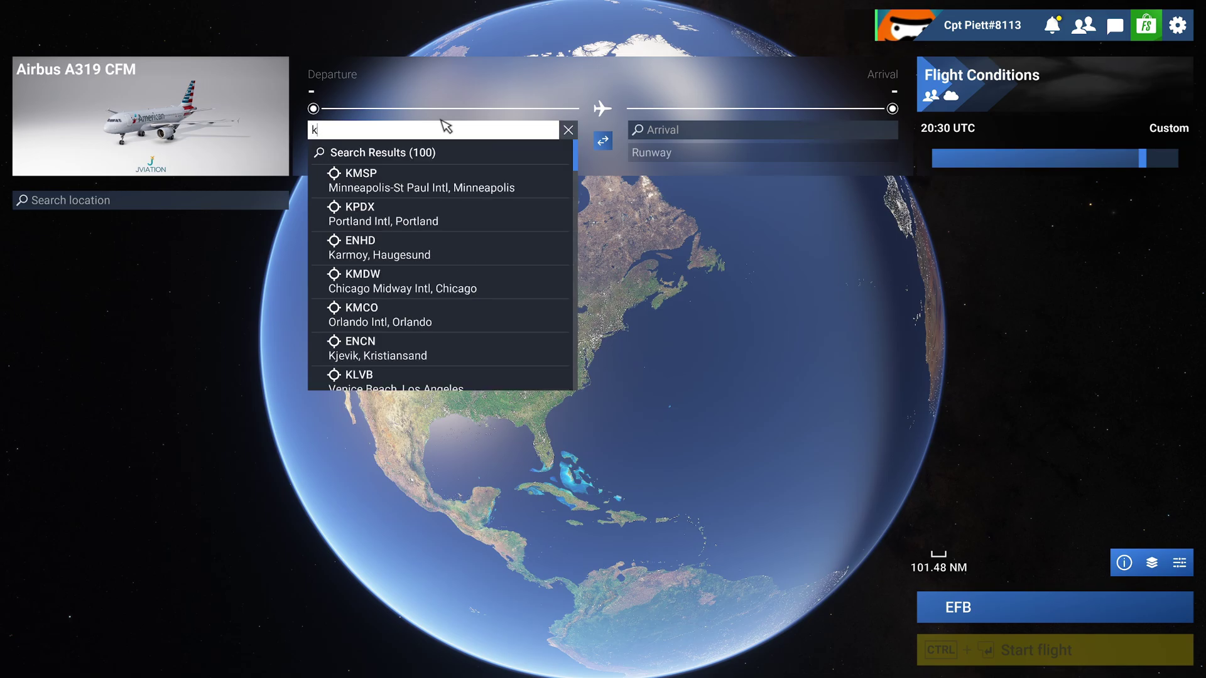
text(jfk)
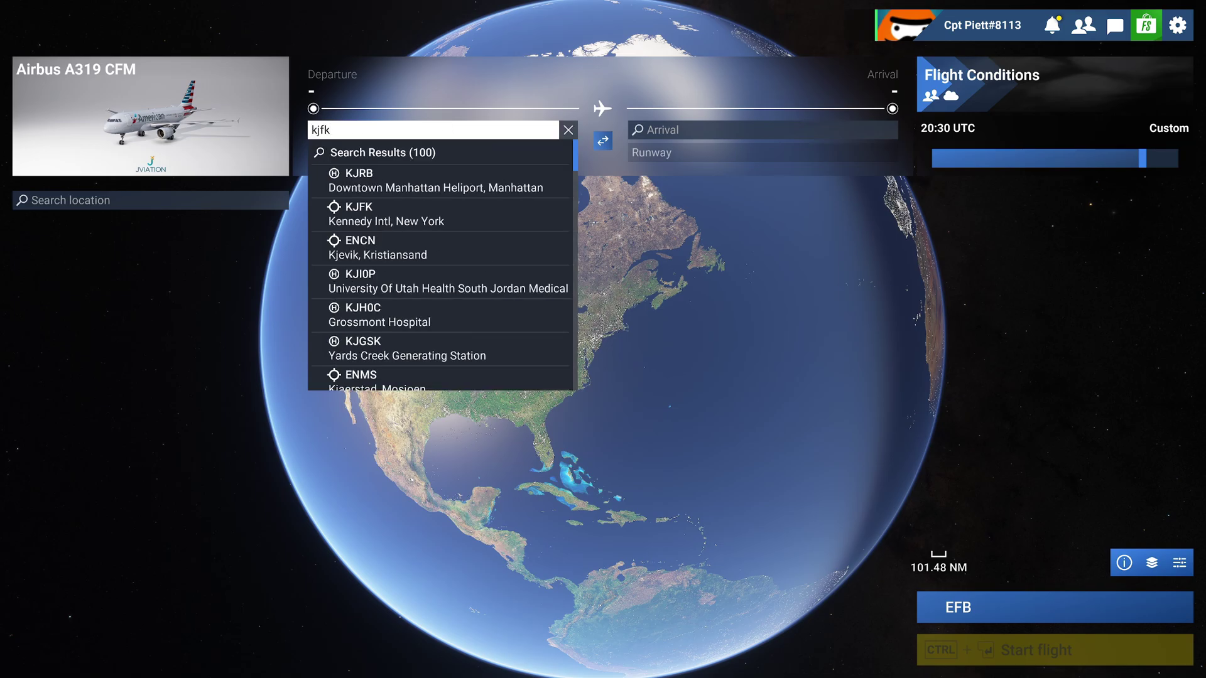
key(Down)
key(Return)
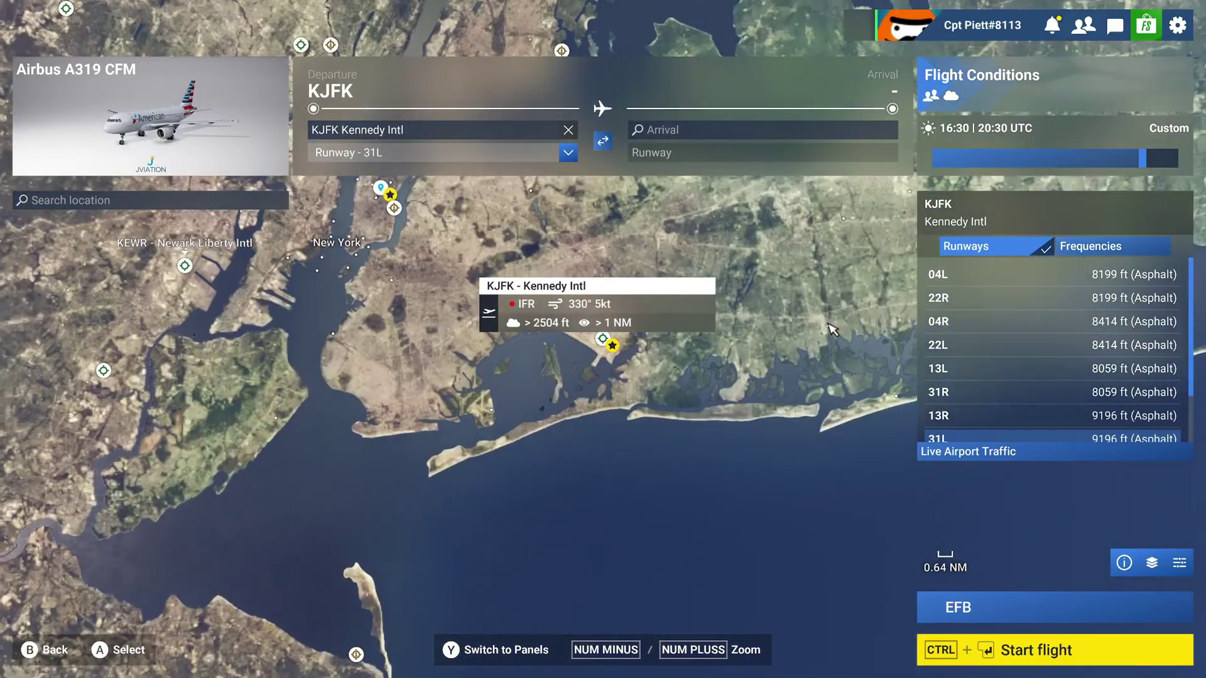
scroll(587, 346, up, 5)
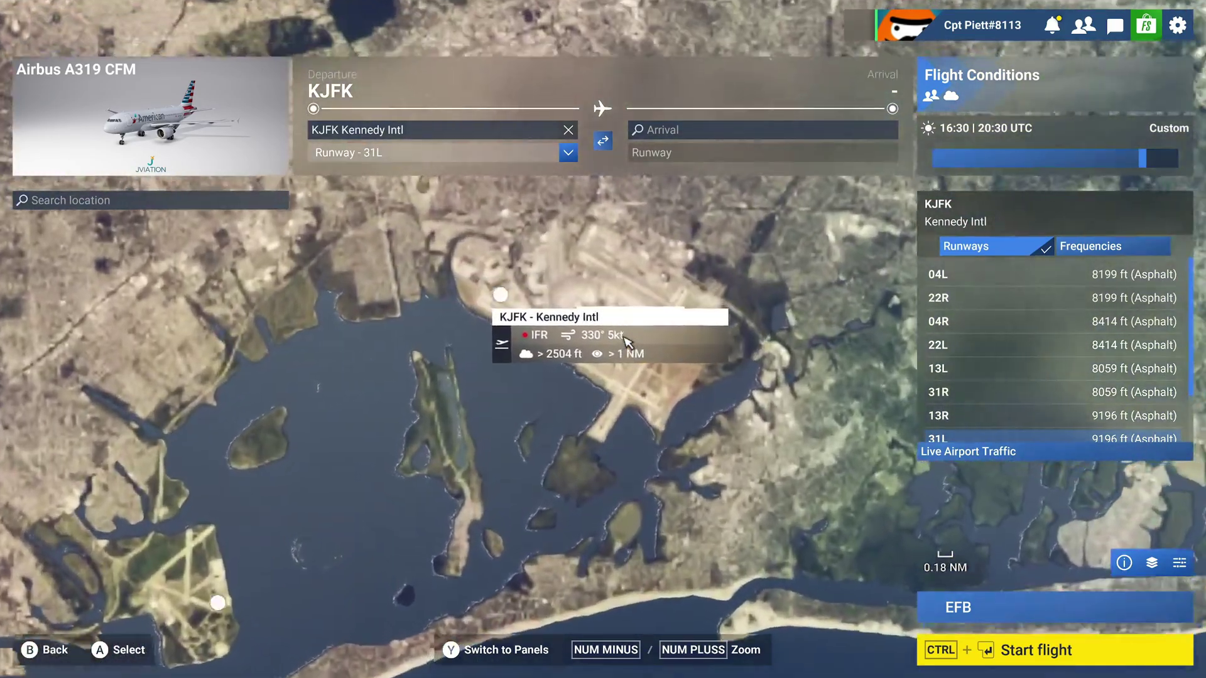
Step: Set the GATE A 33 -- GATE MEDIUM parking position at KJFK as the departure and start the flight
scroll(625, 341, up, 5)
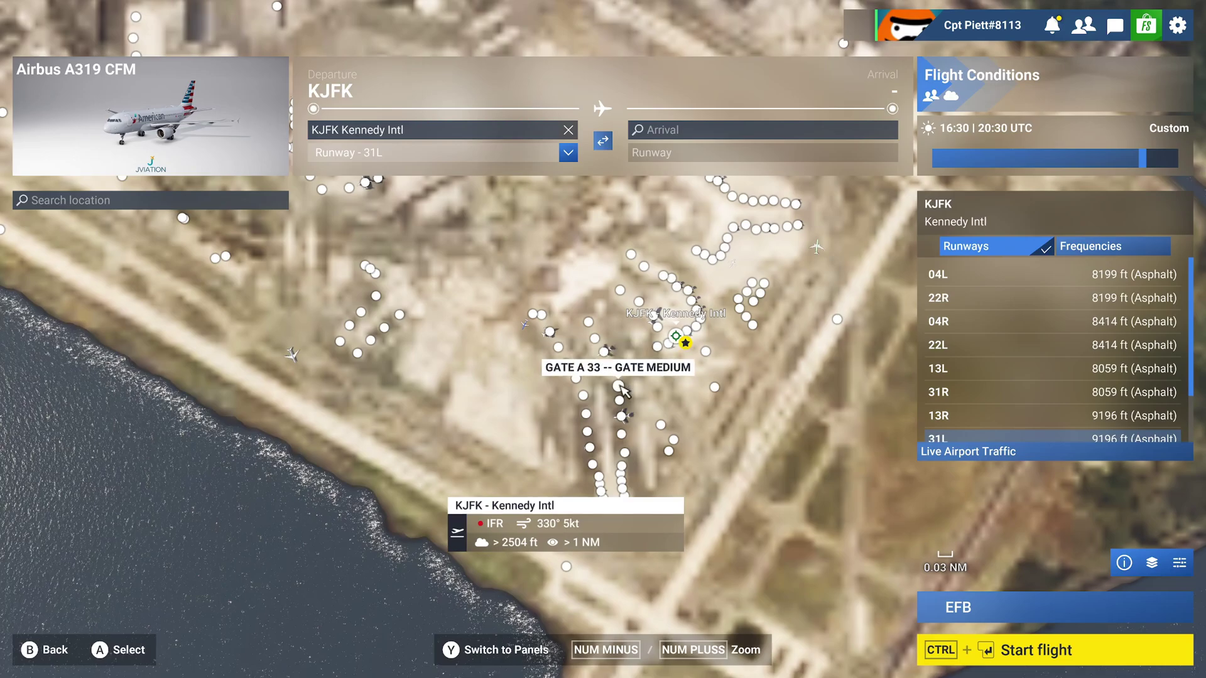
click(620, 385)
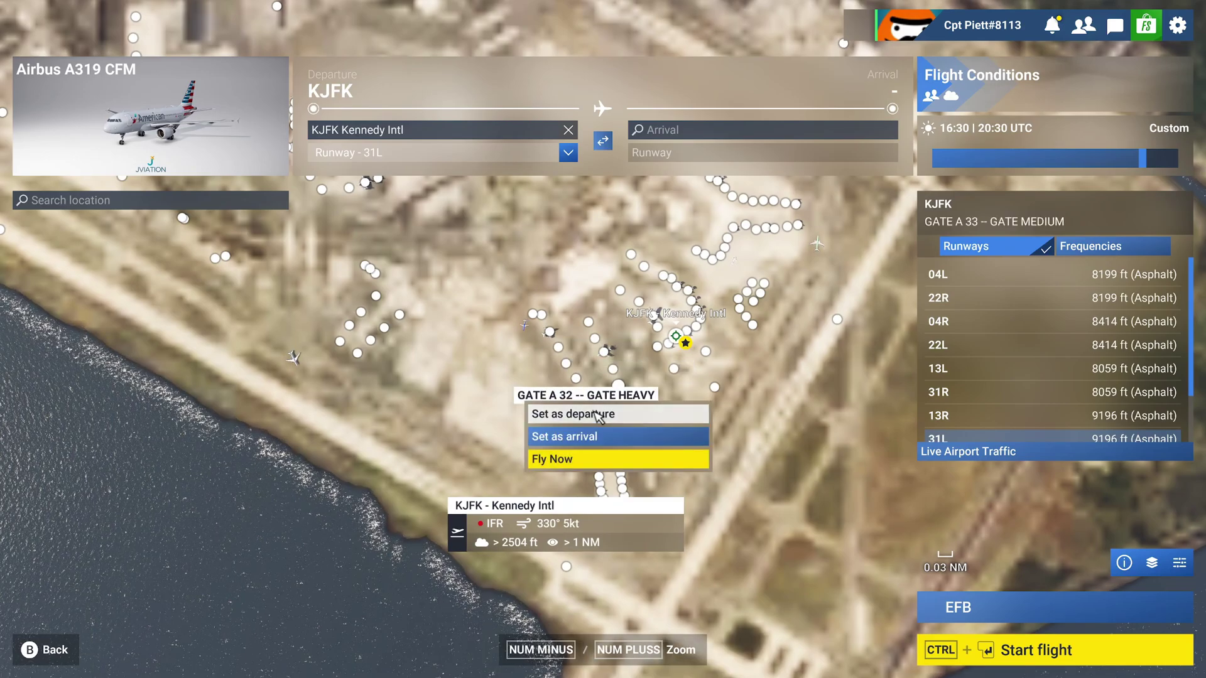
click(597, 414)
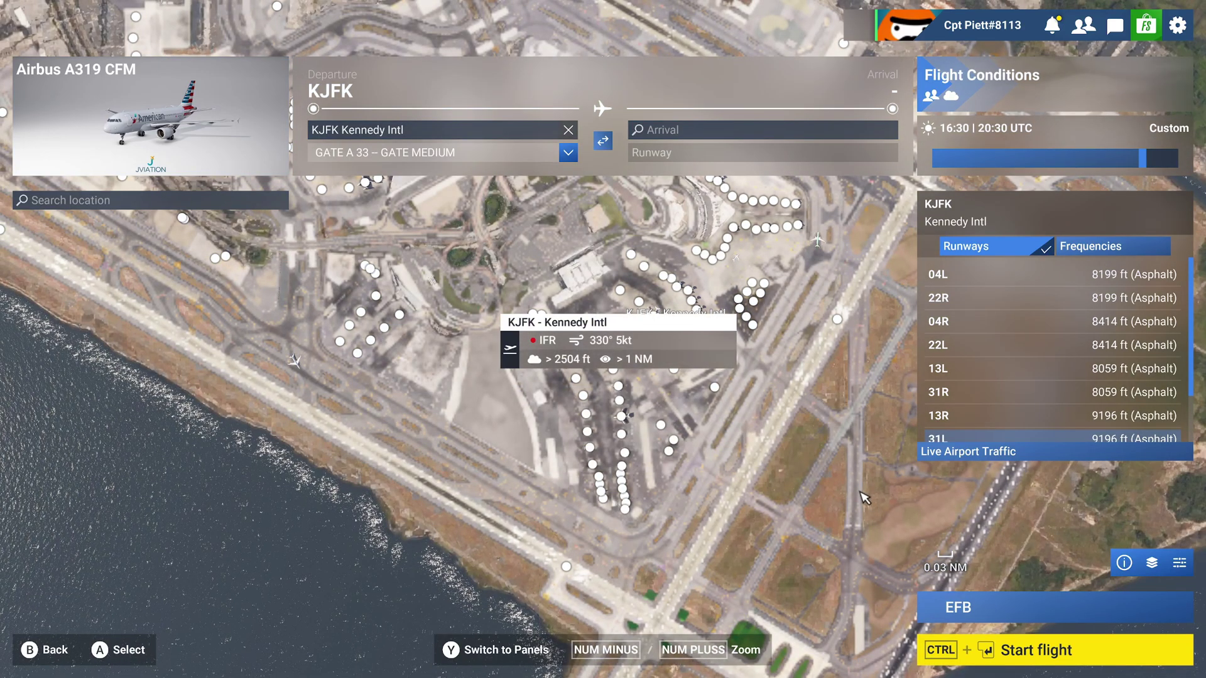
click(1120, 655)
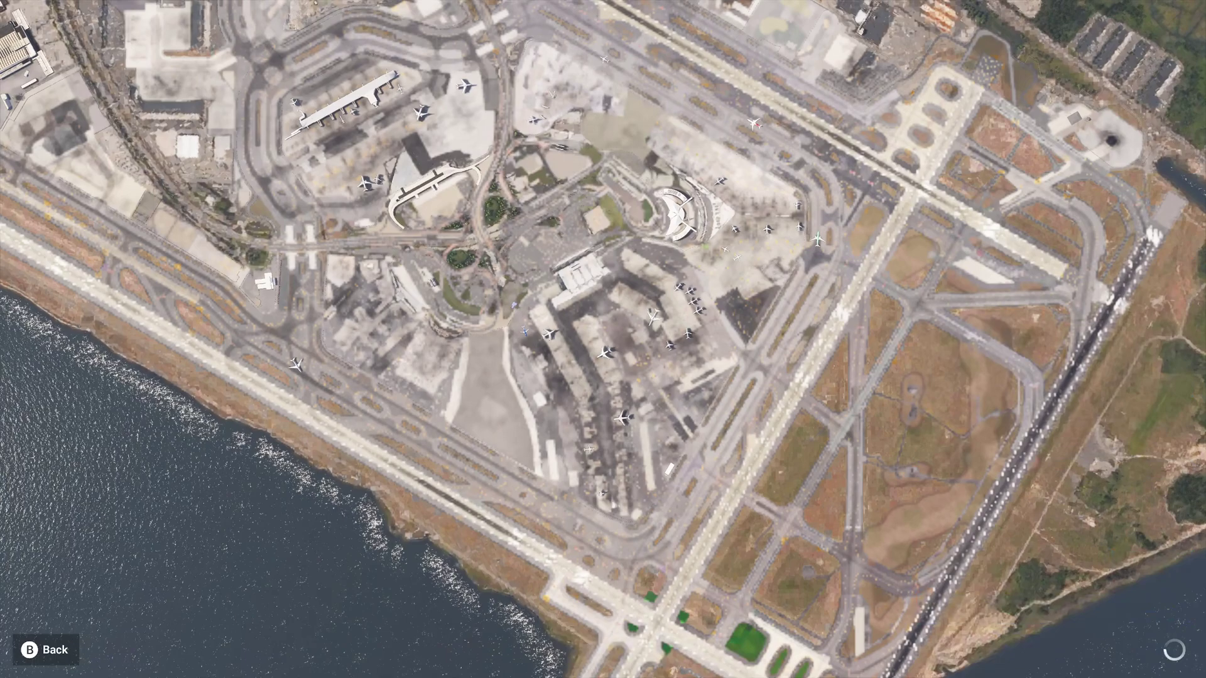
Step: Bring up the FSHud - Air Traffic Control window to check its simulator connection, and close it
key(super)
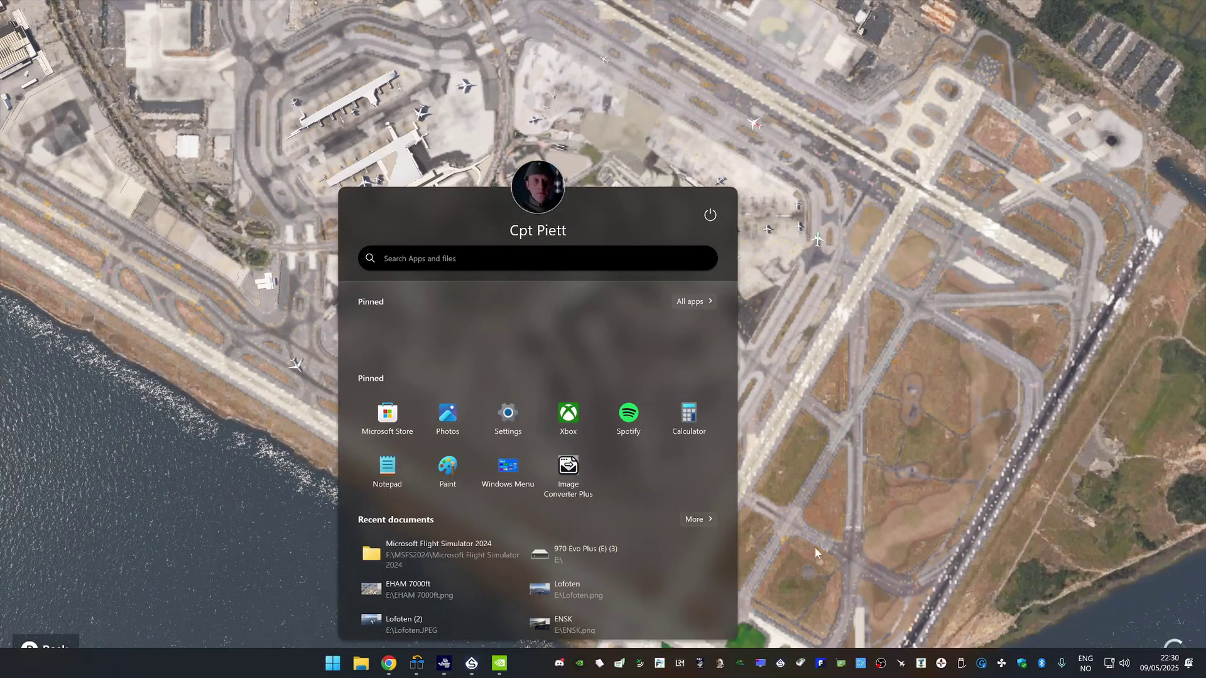
click(785, 666)
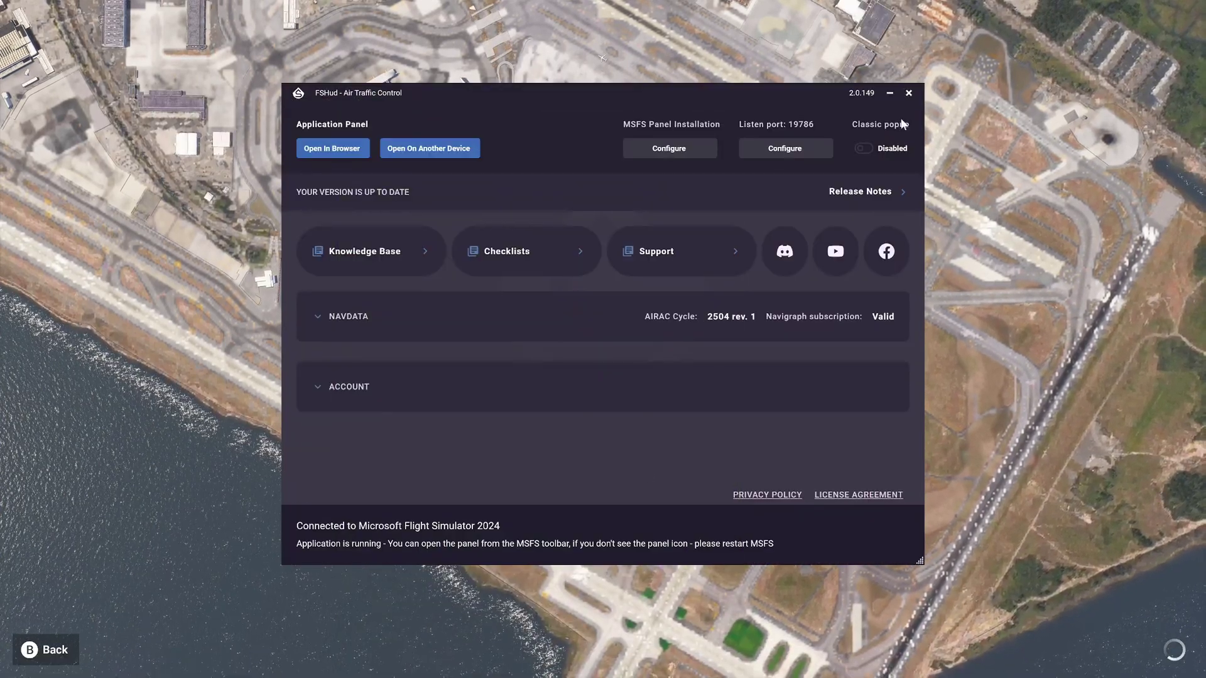
click(908, 92)
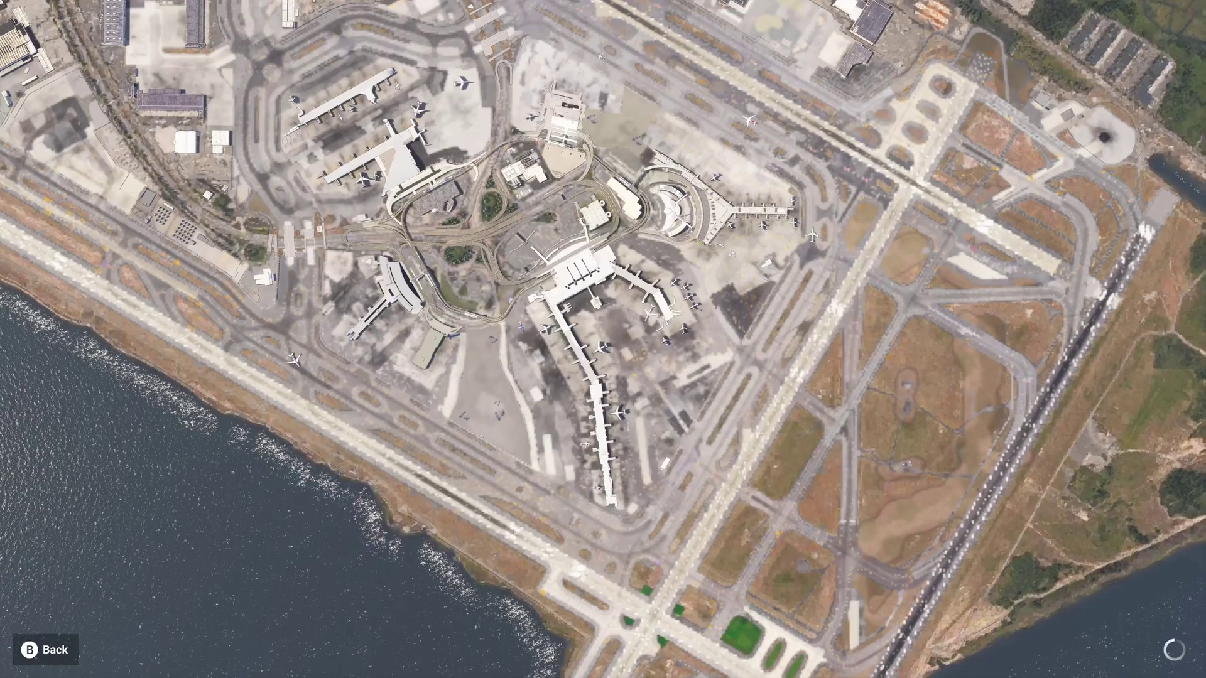
Step: Return to the simulator once the flight has loaded and enter the flight at the gate
key(super)
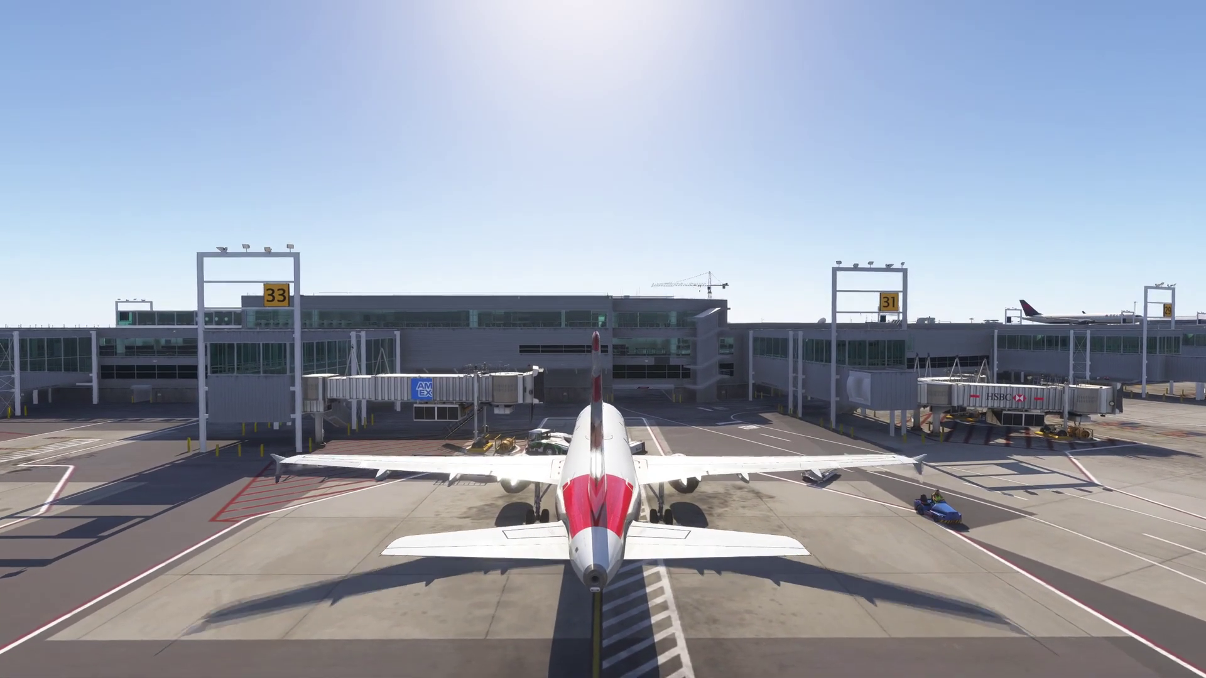
key(super)
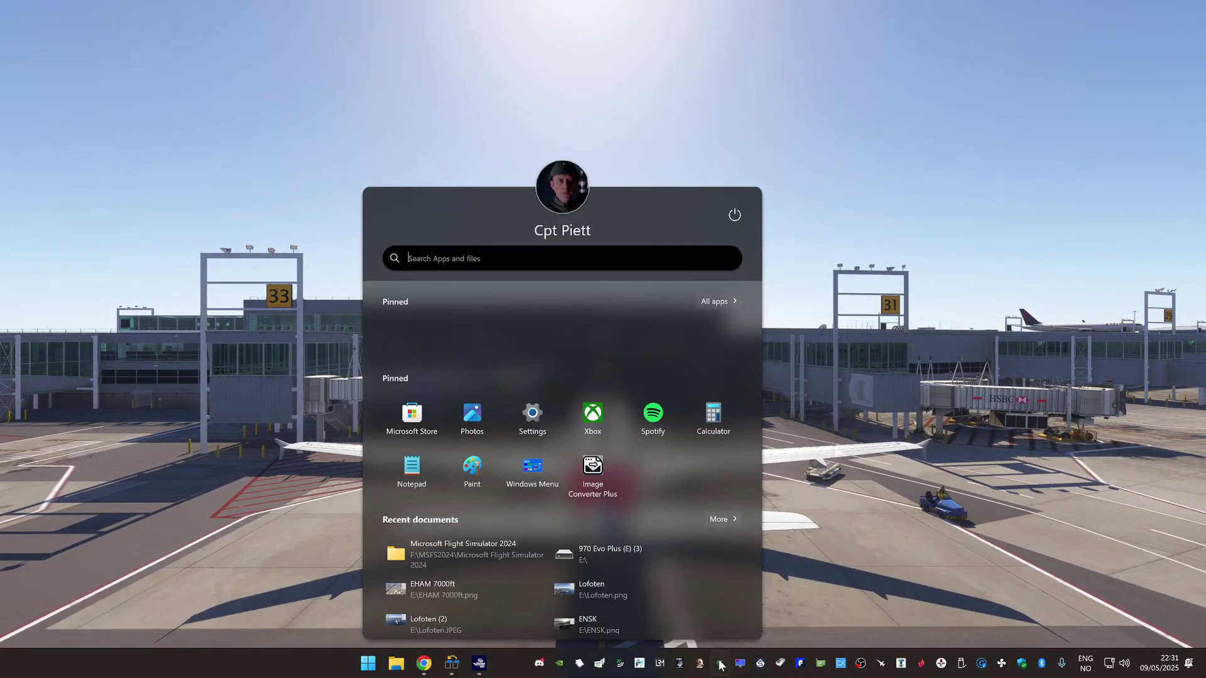
click(889, 450)
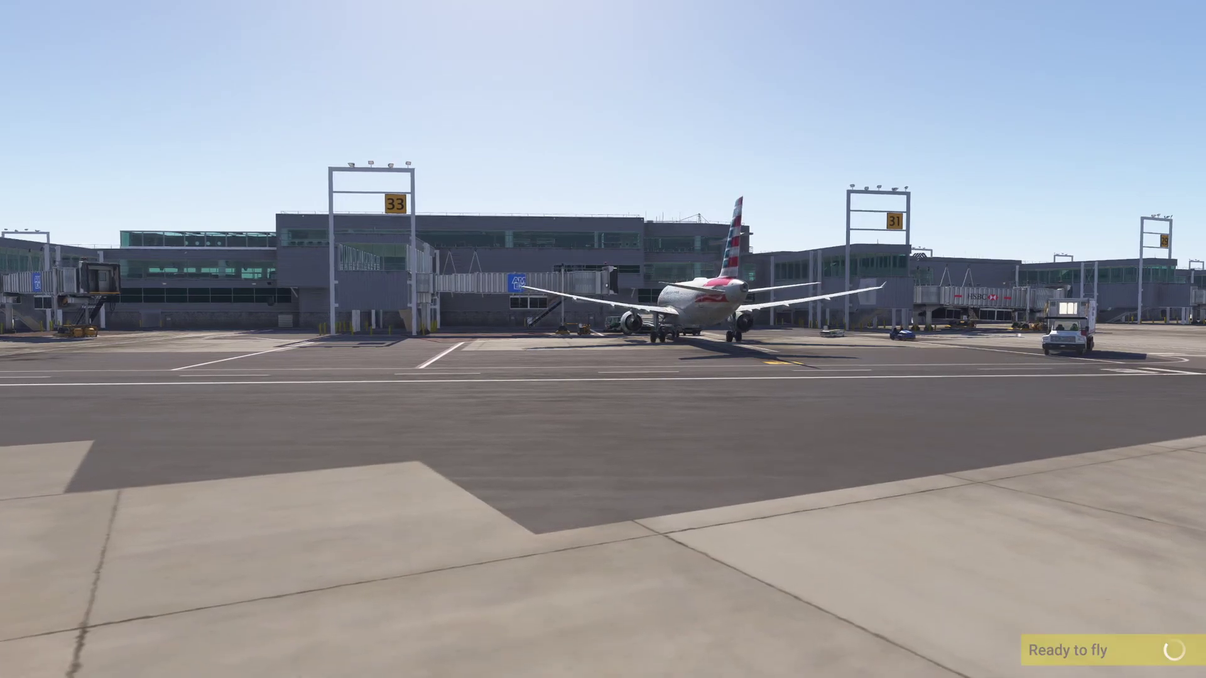
click(1107, 652)
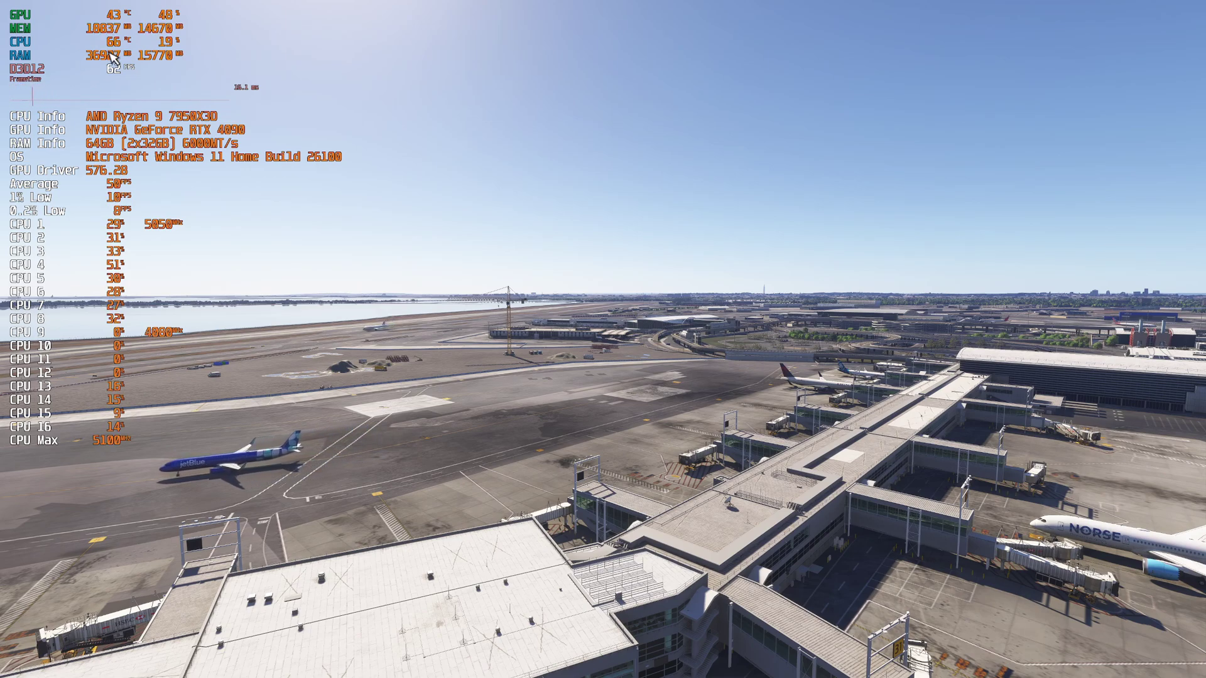
Step: Show the RivaTuner Statistics Server, MSI Afterburner and CapFrameX windows for review, and minimise all three
key(super)
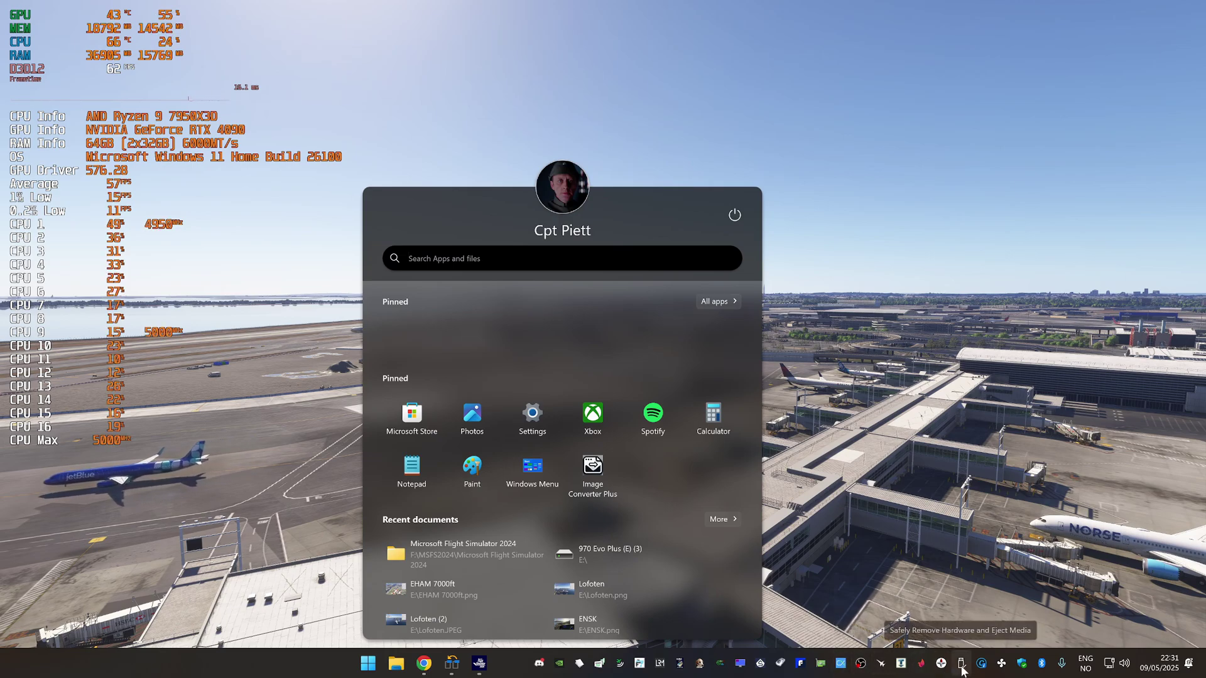
click(739, 666)
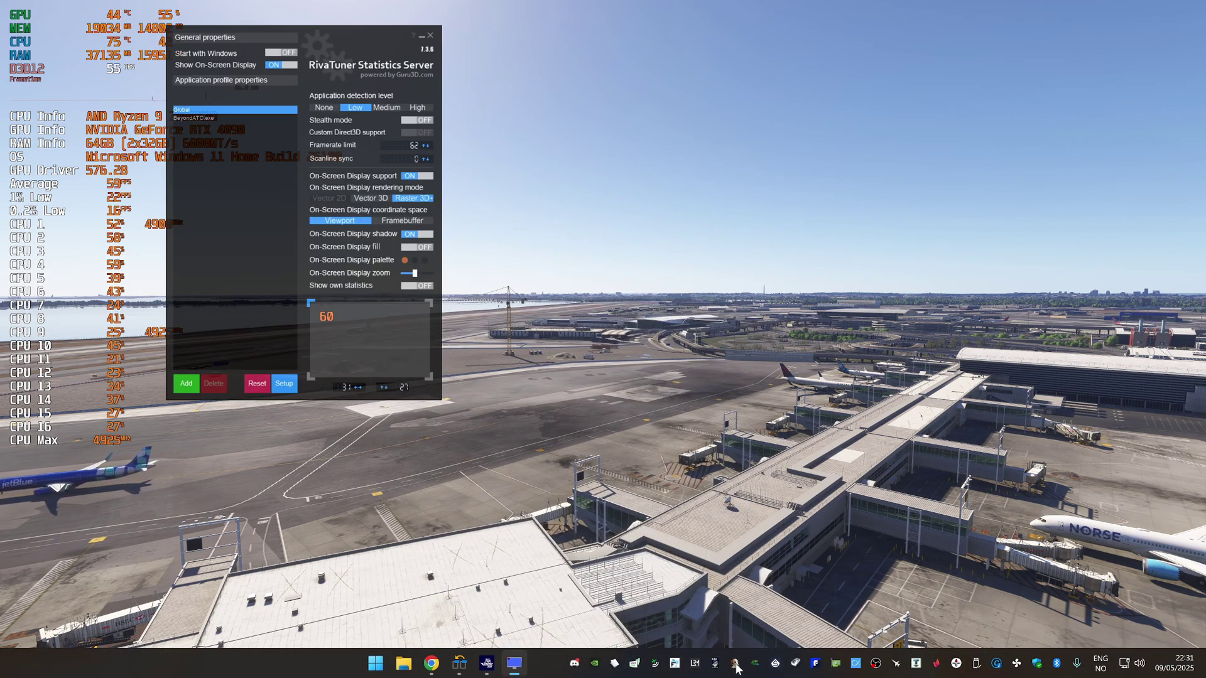
click(898, 667)
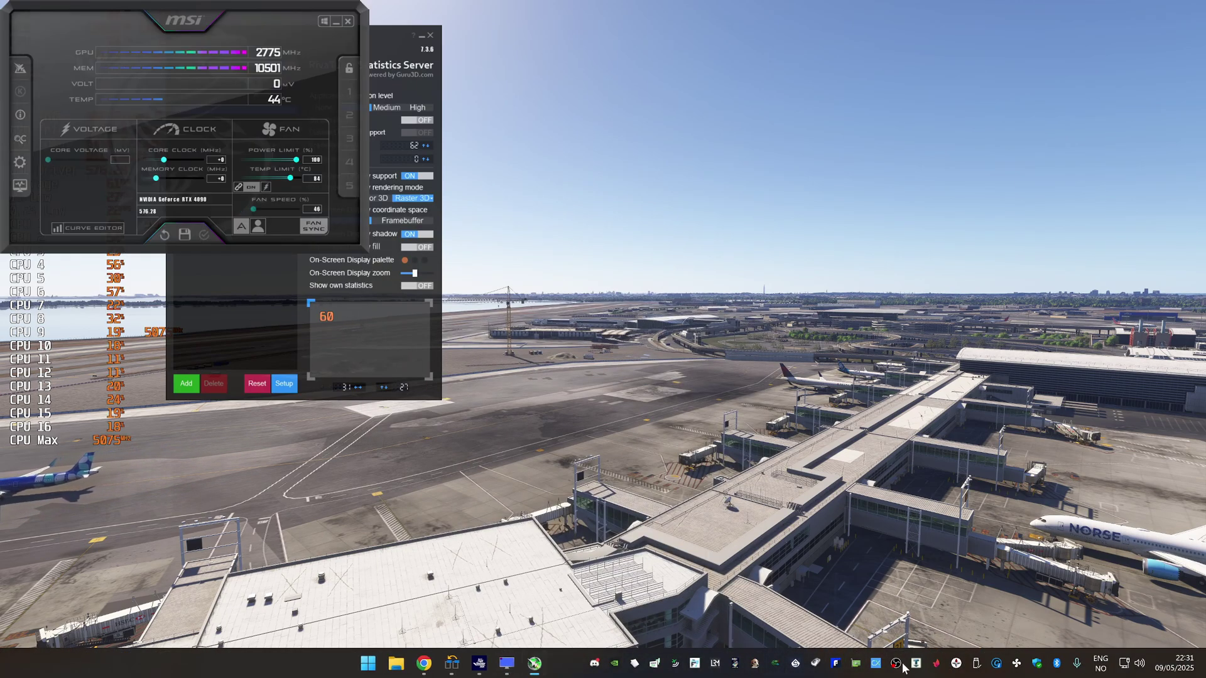
click(896, 665)
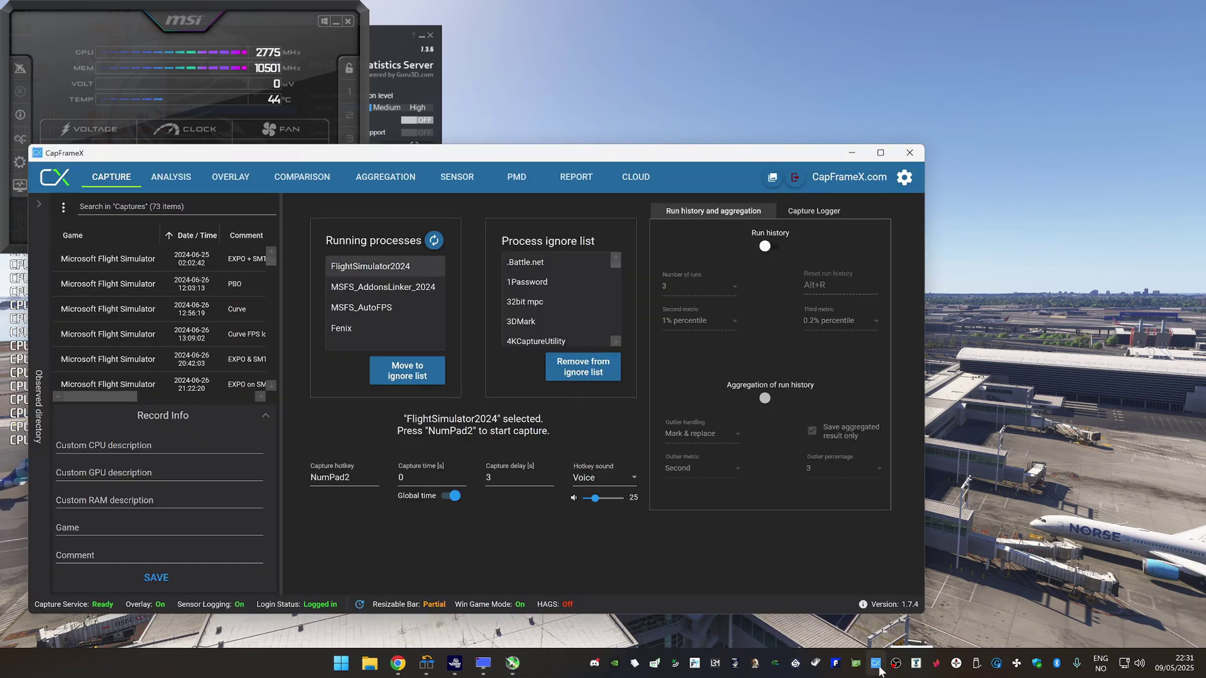
click(852, 152)
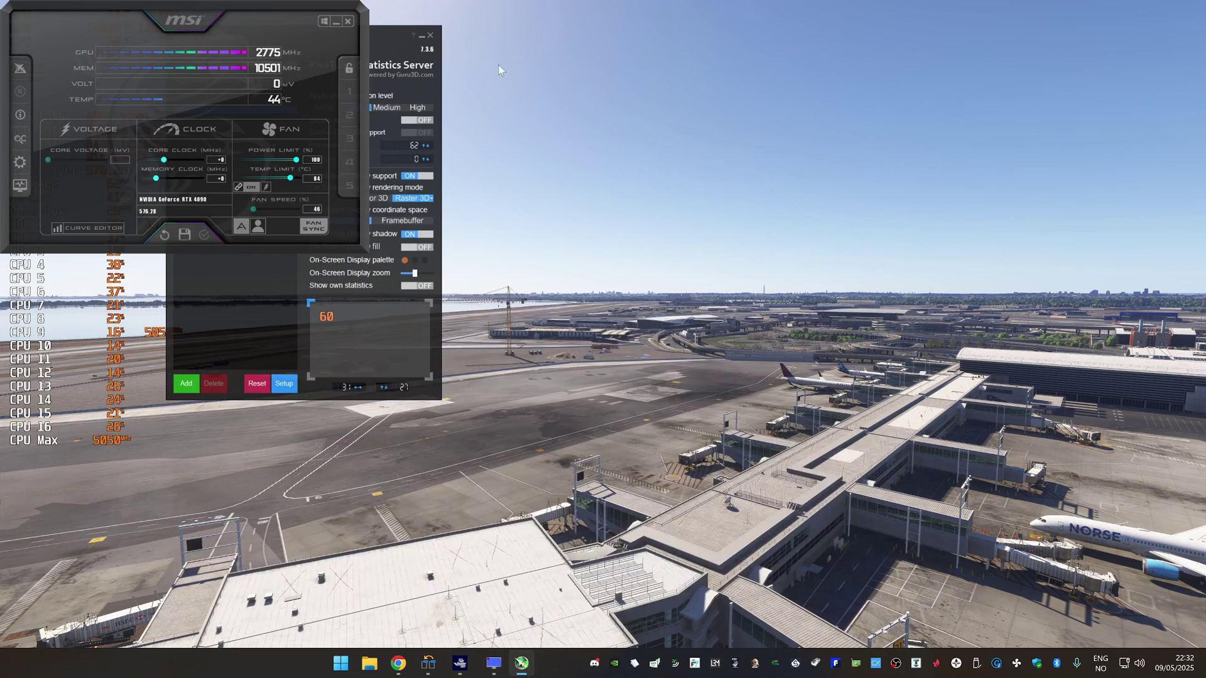
click(337, 22)
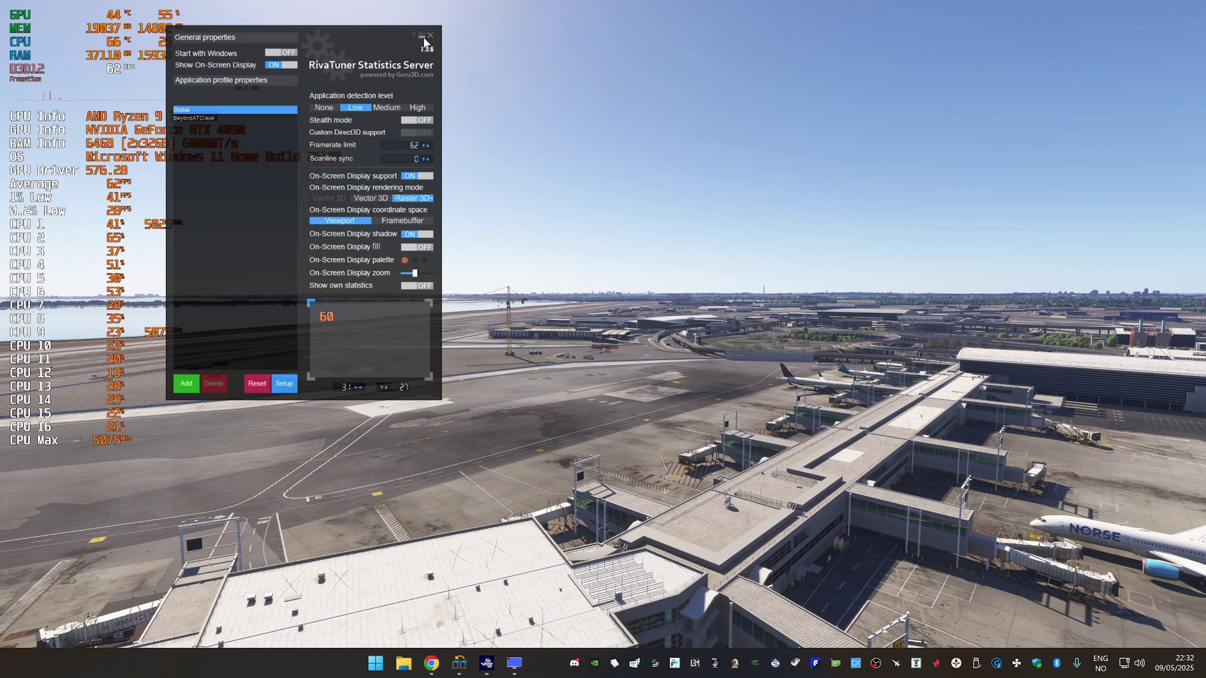
click(422, 36)
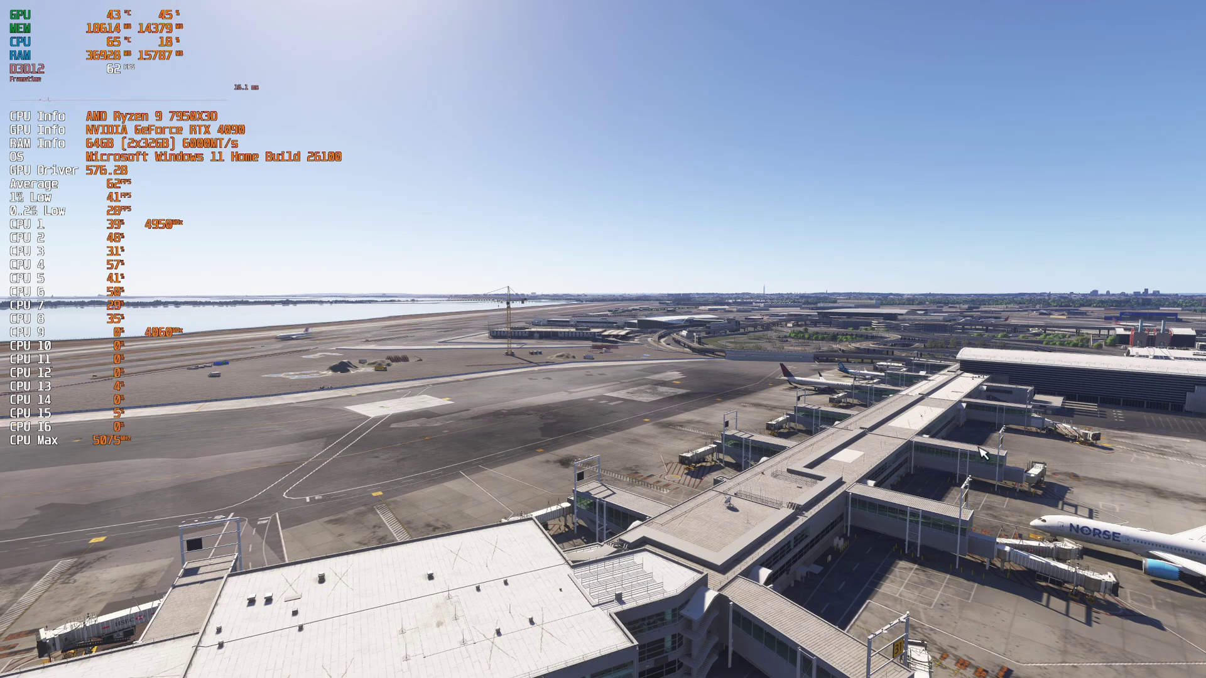
Step: Open the in-sim FSHud panel, review the traffic source and amount in its Traffic aircraft settings, and close the panel
mouse_move(646, 8)
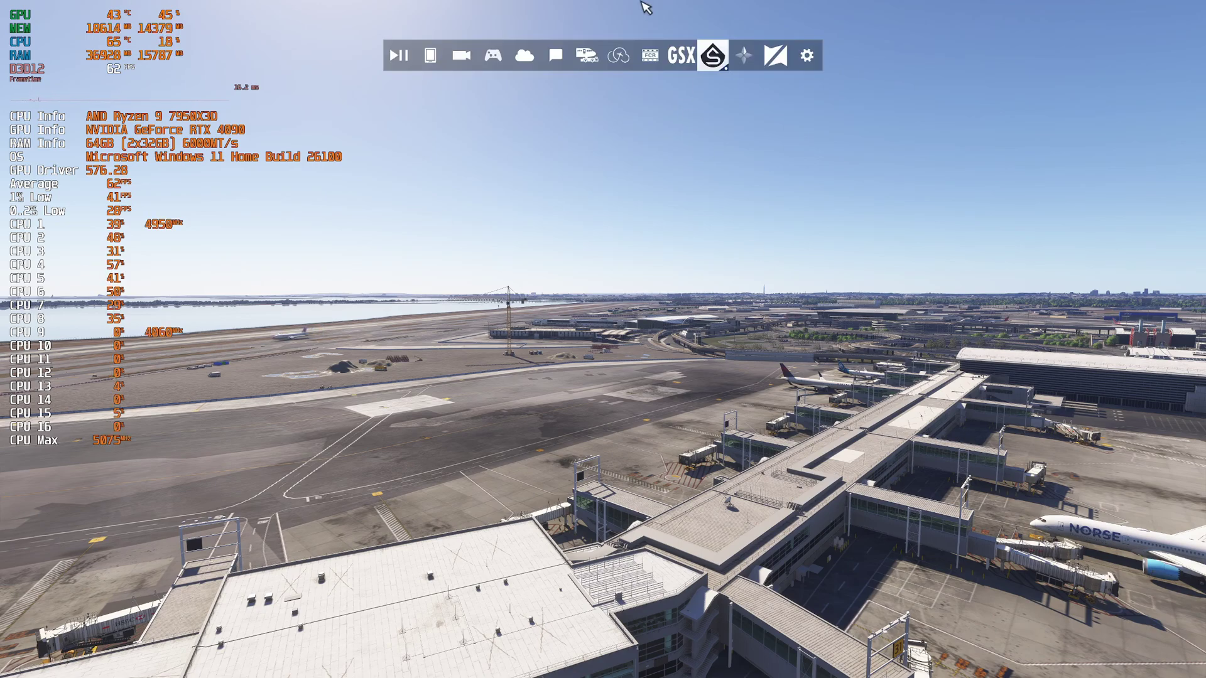
click(716, 60)
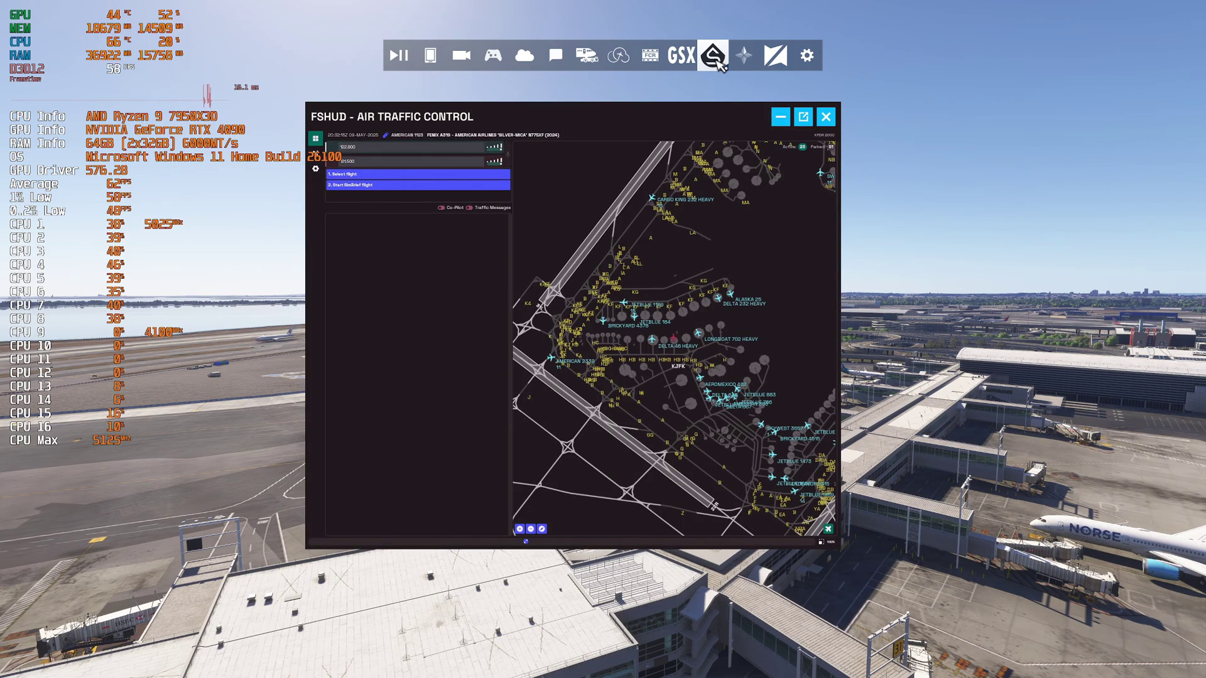
click(315, 170)
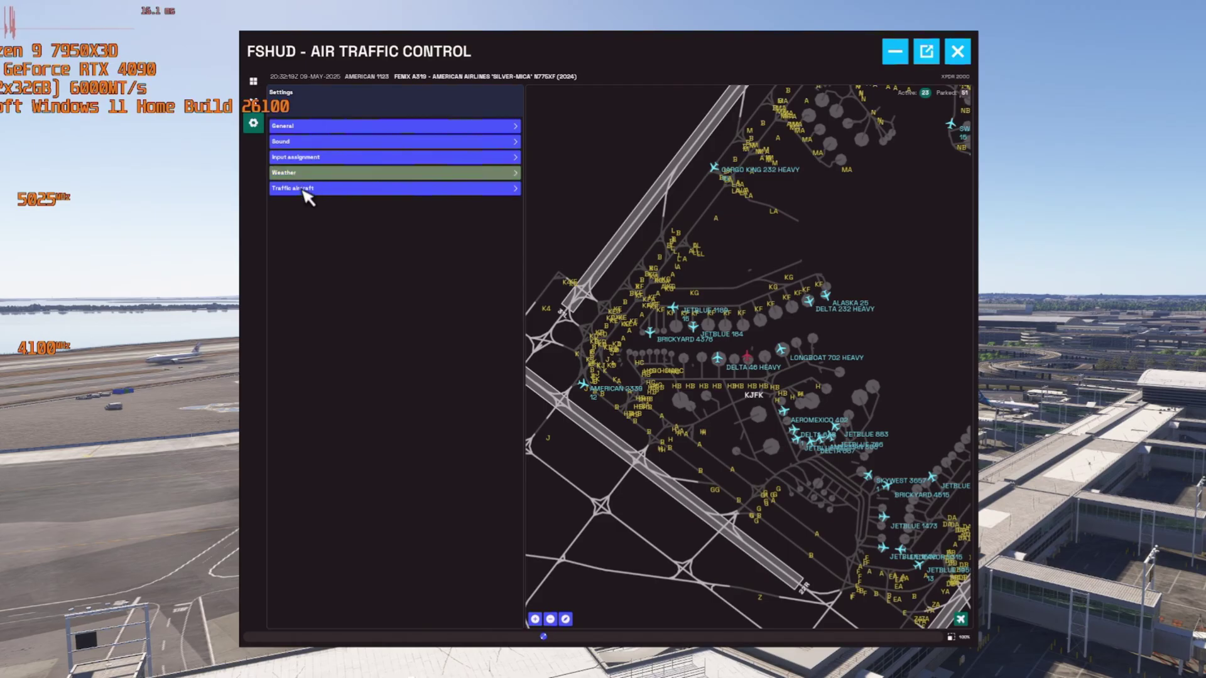
click(351, 218)
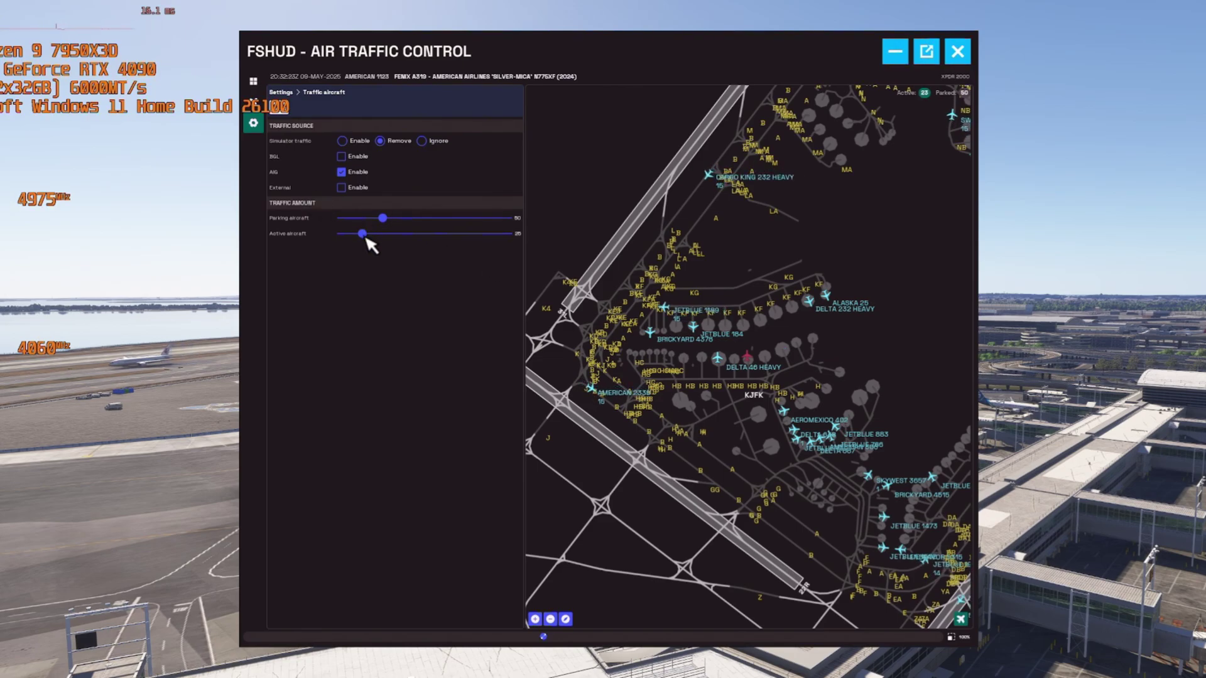
click(957, 50)
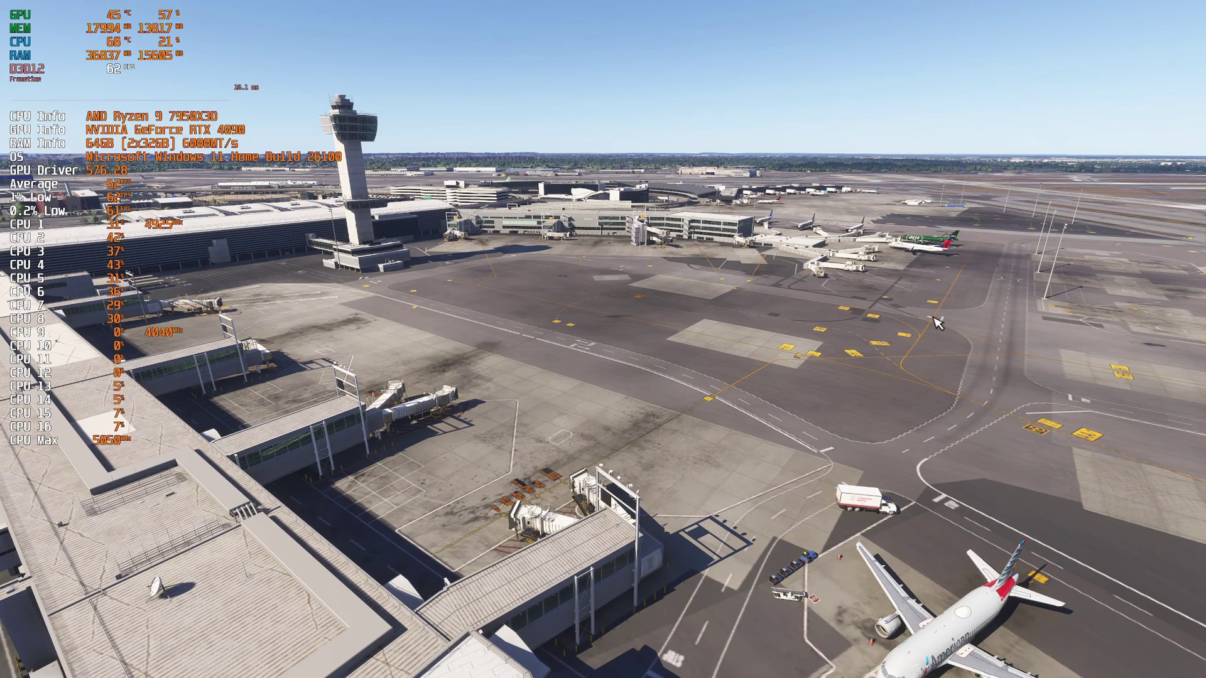
Step: Show the MSFS_AutoFPS window over the running flight to examine its settings
key(super)
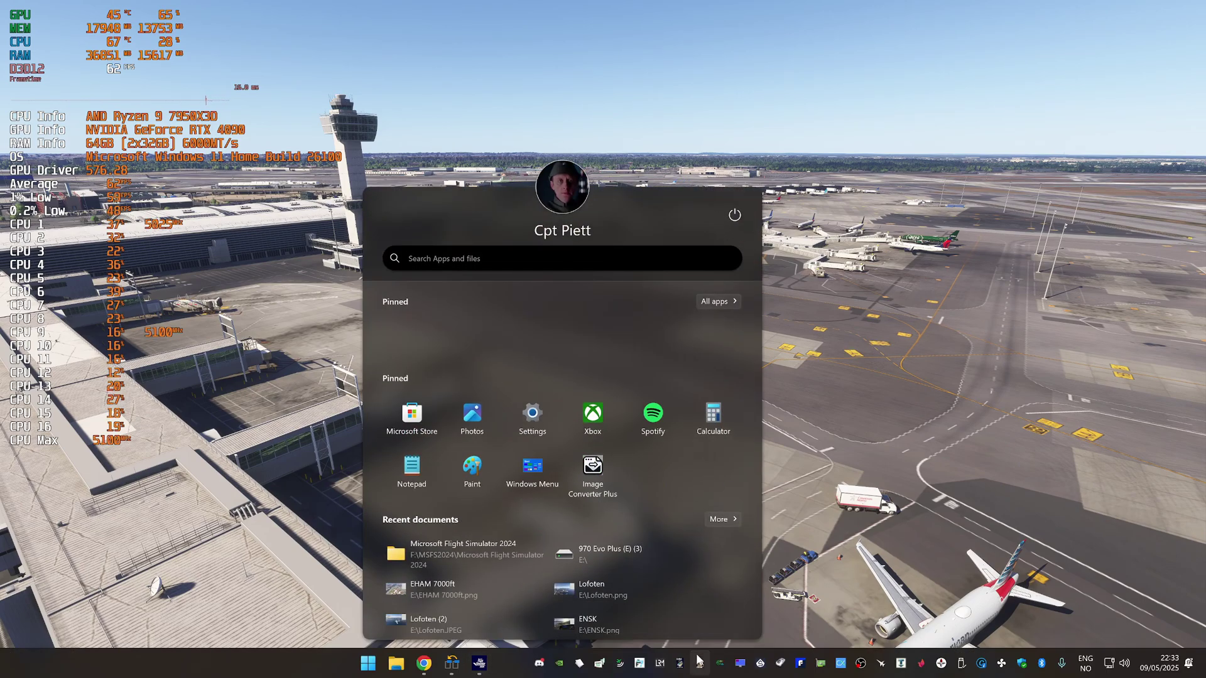
click(785, 479)
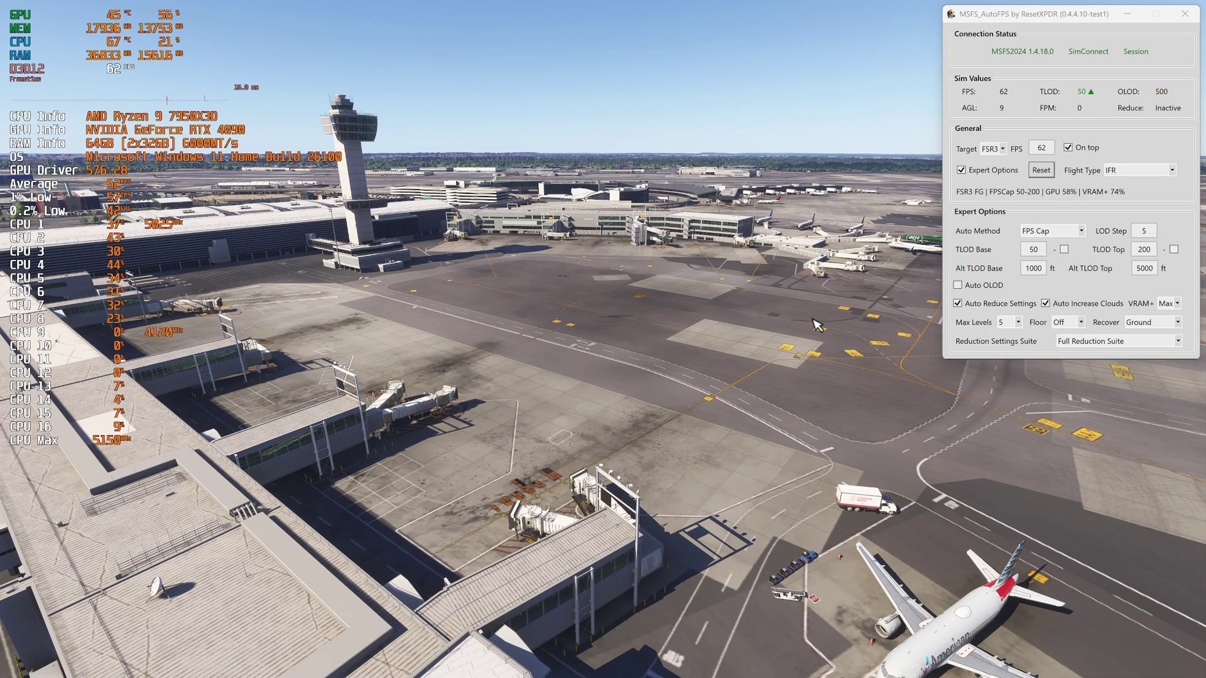